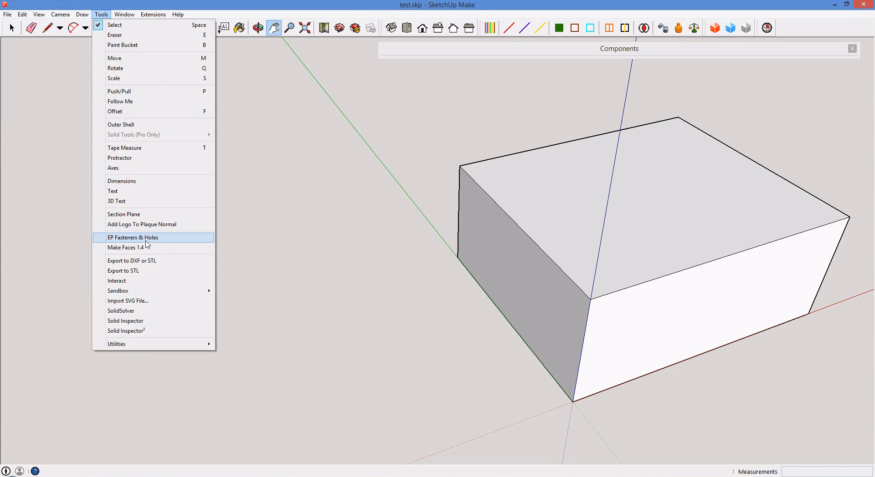
With EP Fasteners & Holes, create a 1/2 coarse SAE threaded blind hole, 1.00 inch long, and place it on the block's top face.
{"action": "left_click", "coordinate": [145, 239]}
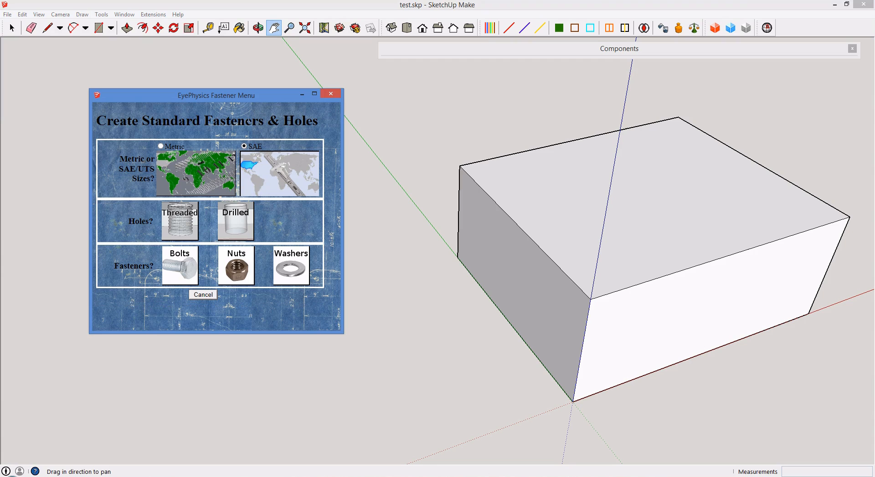
{"action": "left_click", "coordinate": [293, 185]}
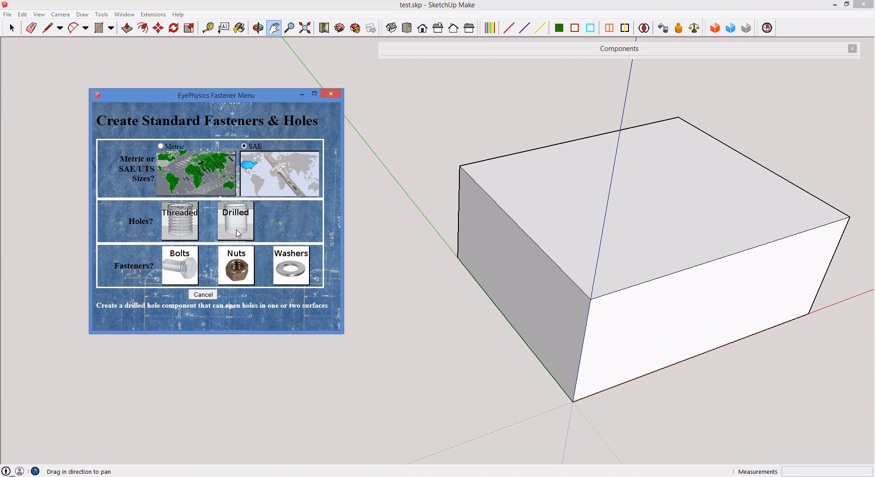
{"action": "left_click", "coordinate": [186, 224]}
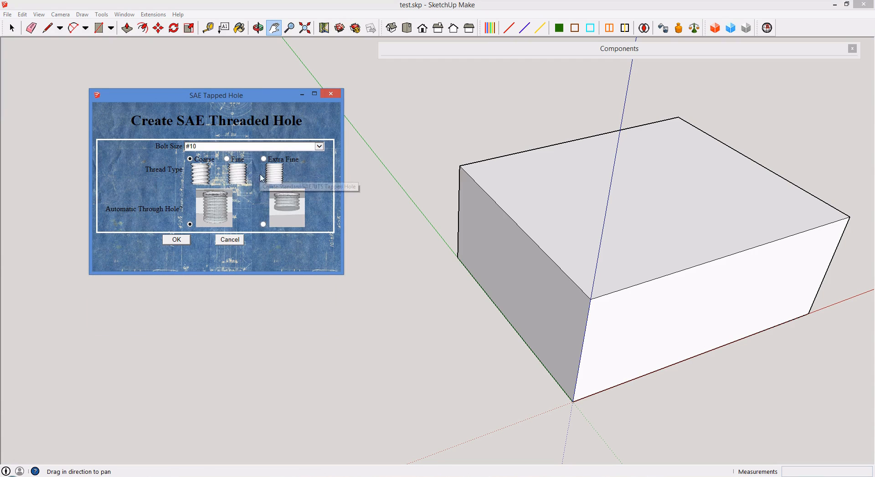
{"action": "left_click", "coordinate": [261, 148]}
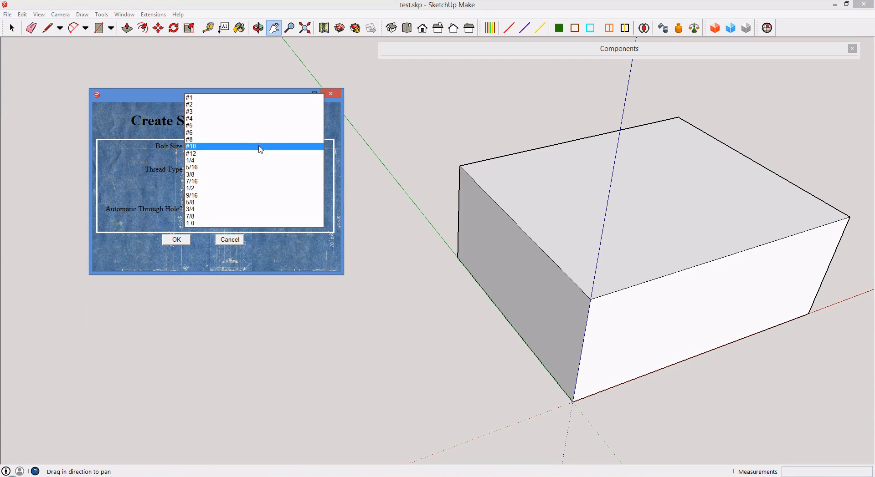
{"action": "left_click", "coordinate": [196, 188]}
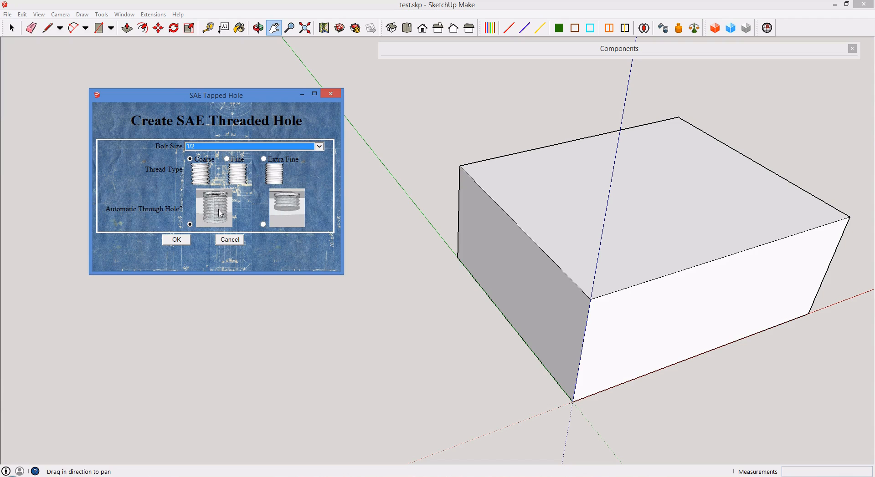
{"action": "left_click", "coordinate": [292, 215]}
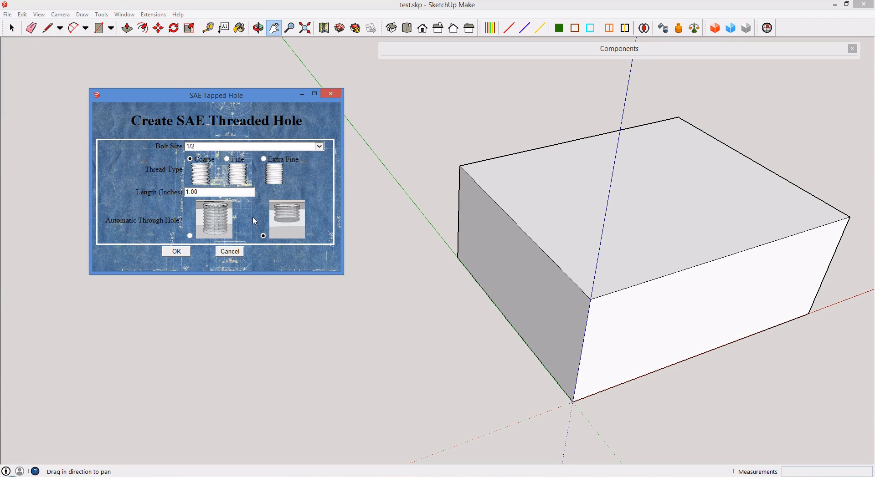
{"action": "left_click", "coordinate": [176, 251]}
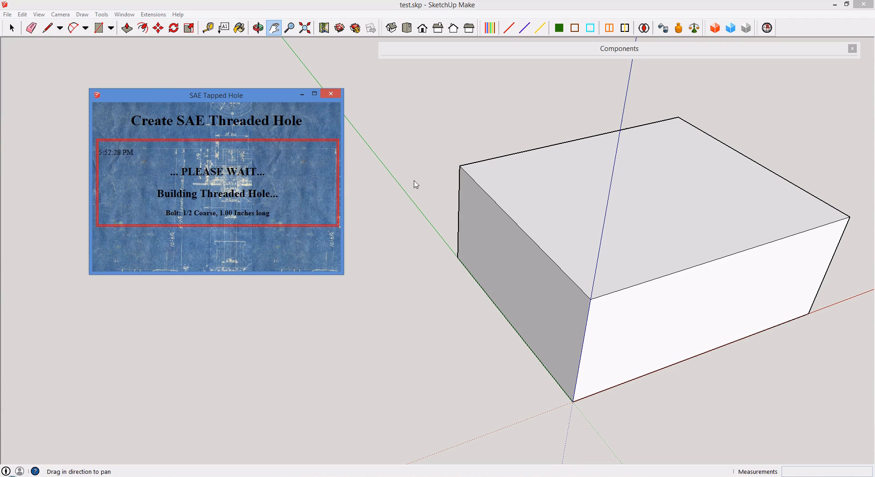
{"action": "left_click", "coordinate": [539, 181]}
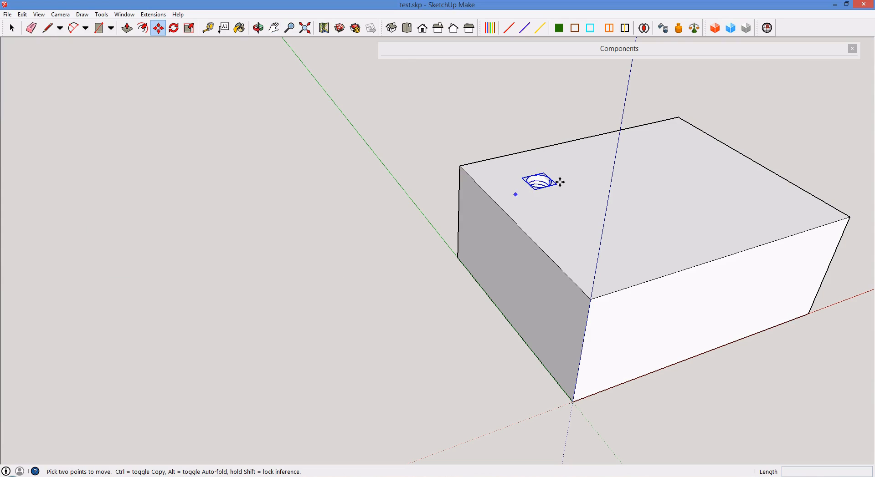
Examine the threads inside the new hole on the block's top face from close up.
{"action": "scroll", "coordinate": [551, 183], "scroll_direction": "up", "scroll_amount": 3}
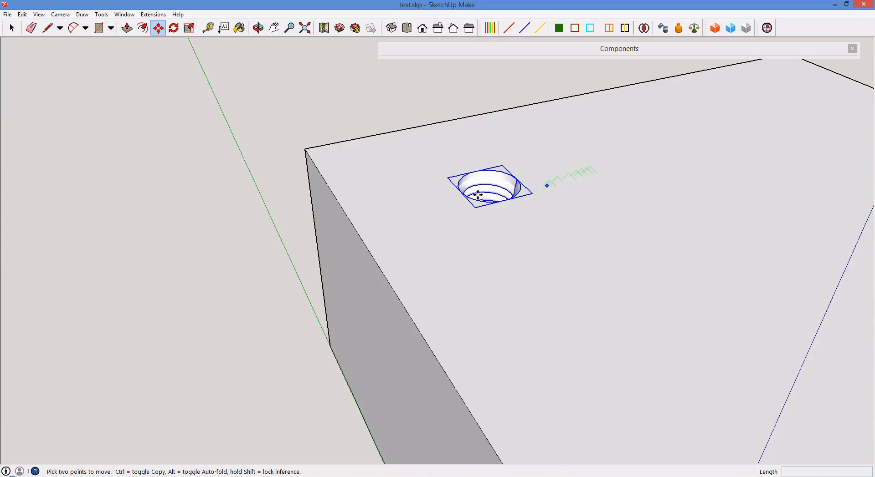
{"action": "scroll", "coordinate": [478, 195], "scroll_direction": "up", "scroll_amount": 3}
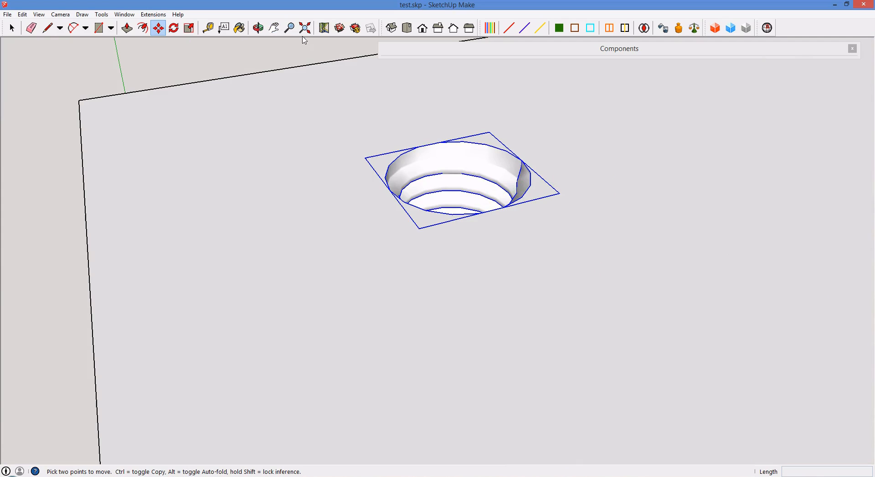
{"action": "left_click", "coordinate": [258, 28]}
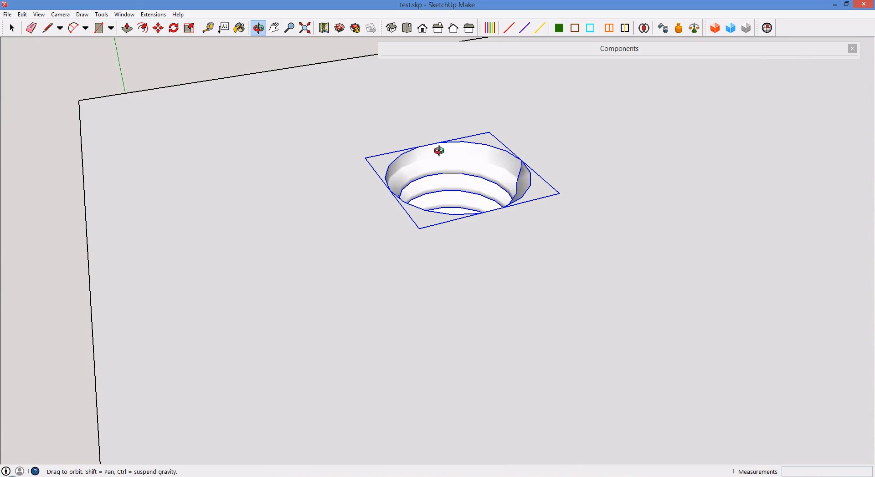
{"action": "left_click_drag", "start_coordinate": [437, 299], "coordinate": [431, 323]}
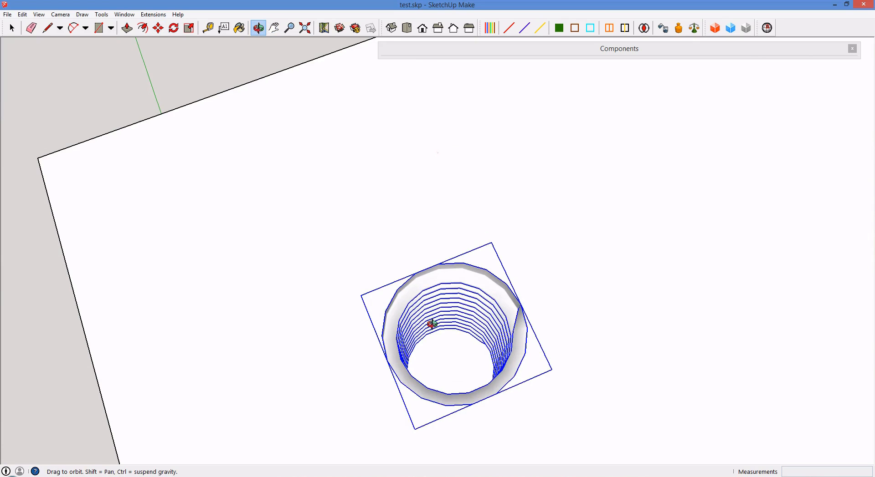
{"action": "left_click_drag", "start_coordinate": [477, 243], "coordinate": [490, 221]}
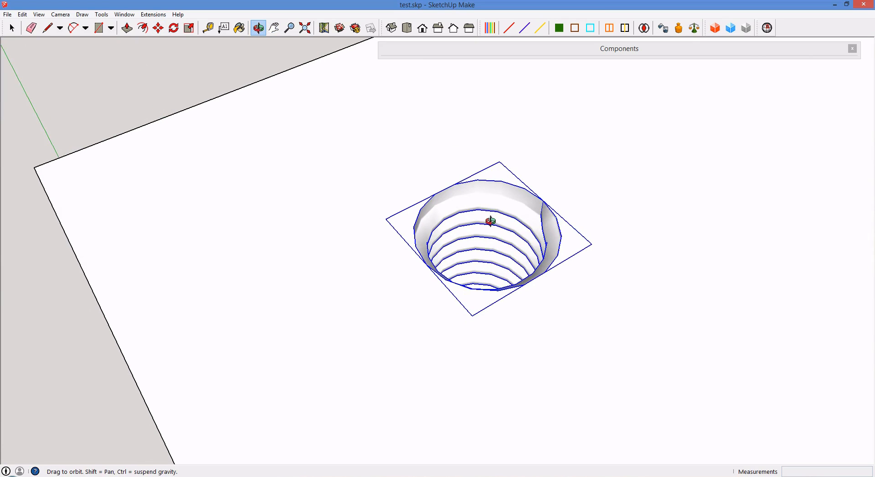
{"action": "scroll", "coordinate": [490, 222], "scroll_direction": "down", "scroll_amount": 10}
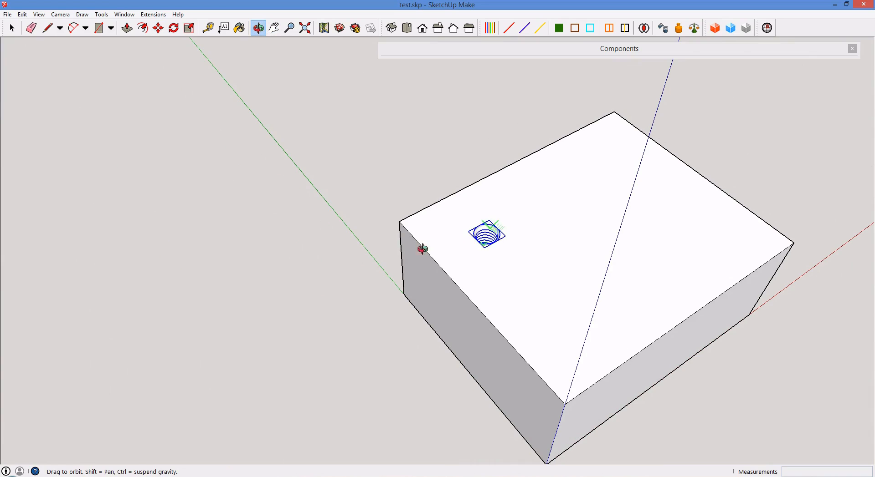
Create a 1/2 coarse SAE threaded hole with automatic through hole and place it beside the first hole on the top face.
{"action": "left_click", "coordinate": [101, 14]}
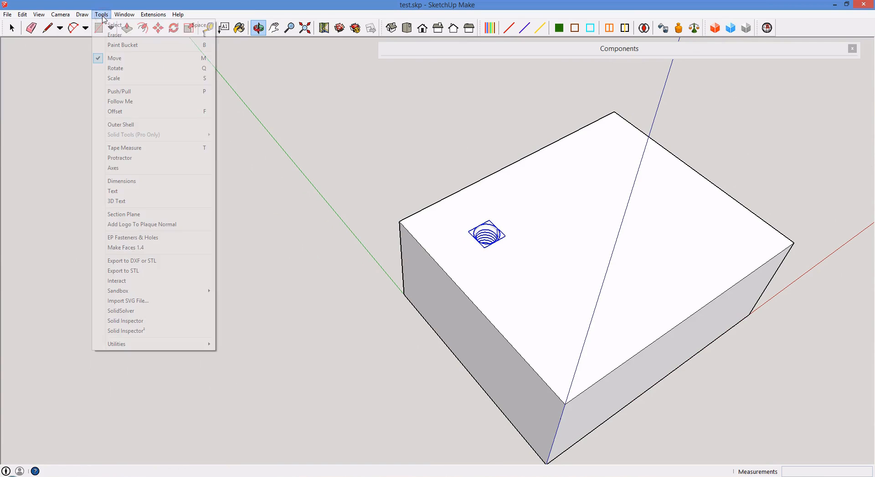
{"action": "left_click", "coordinate": [144, 238]}
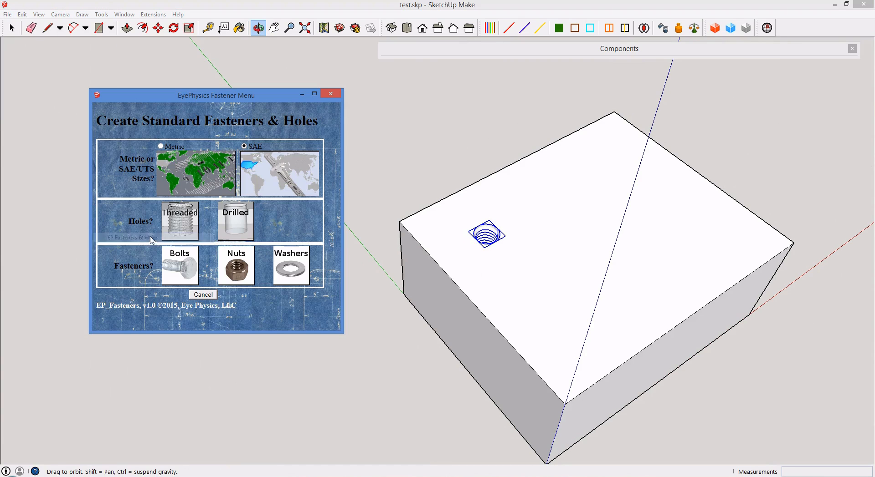
{"action": "left_click", "coordinate": [187, 226]}
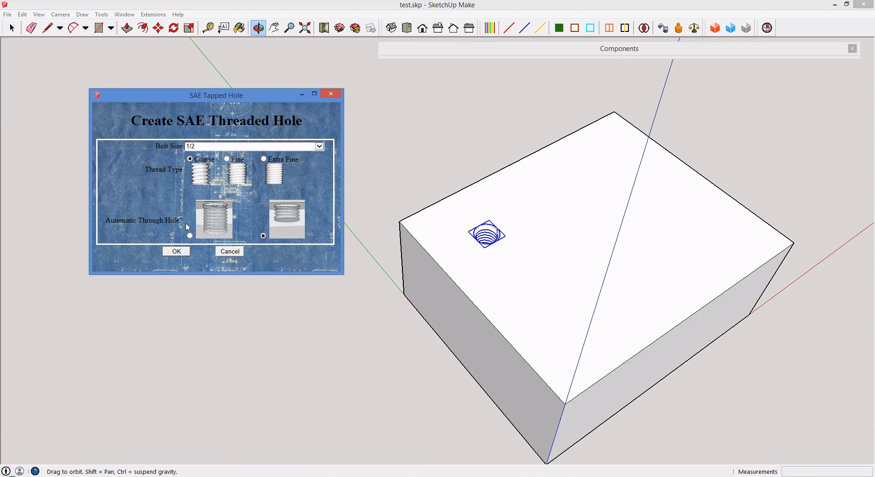
{"action": "left_click", "coordinate": [212, 223]}
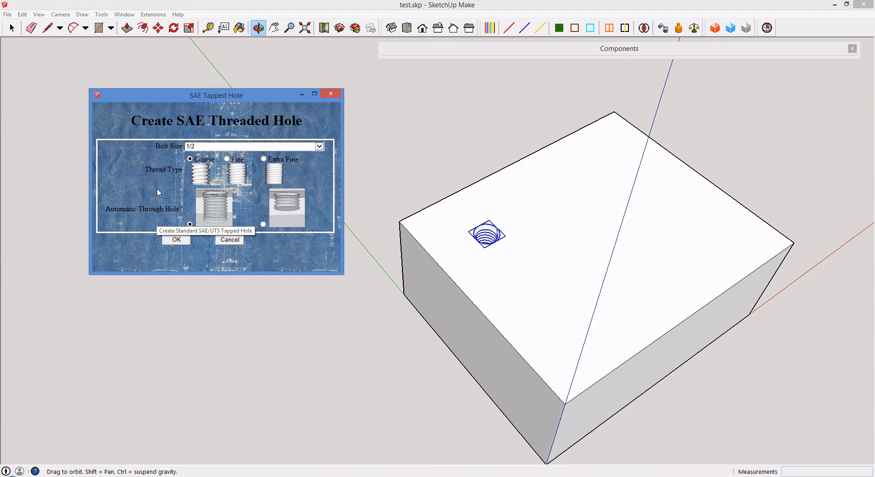
{"action": "left_click", "coordinate": [175, 240]}
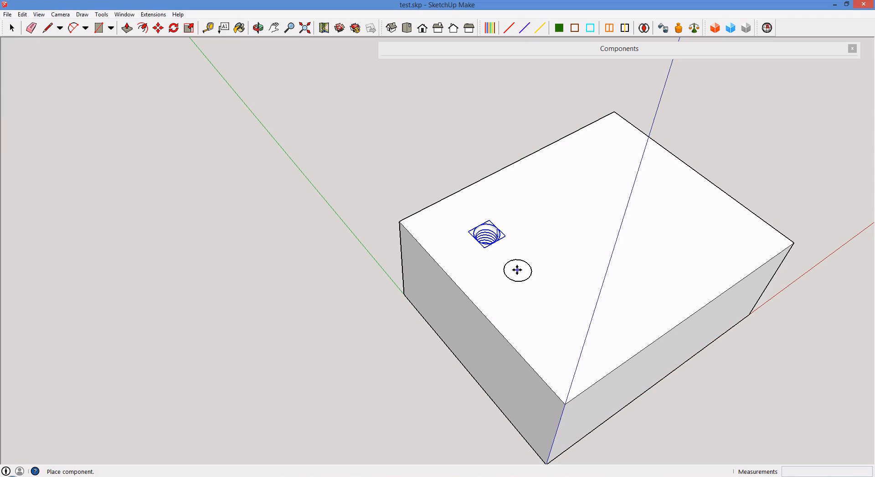
{"action": "left_click", "coordinate": [518, 269]}
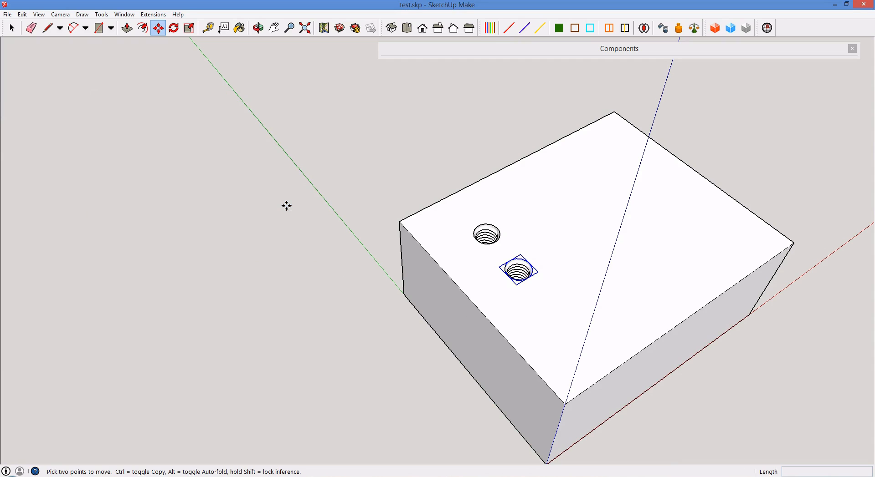
List the components in the model and inspect the details of the two tapped holes and the tapped hole helper.
{"action": "left_click", "coordinate": [474, 51]}
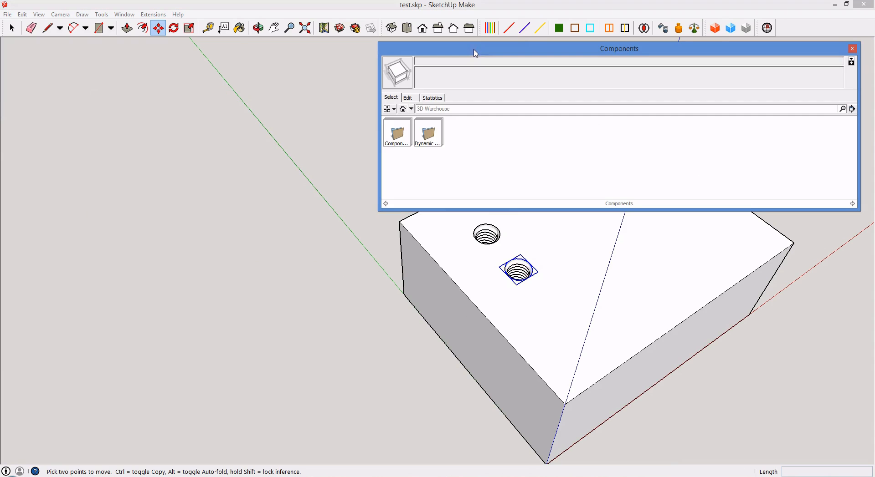
{"action": "left_click", "coordinate": [411, 108]}
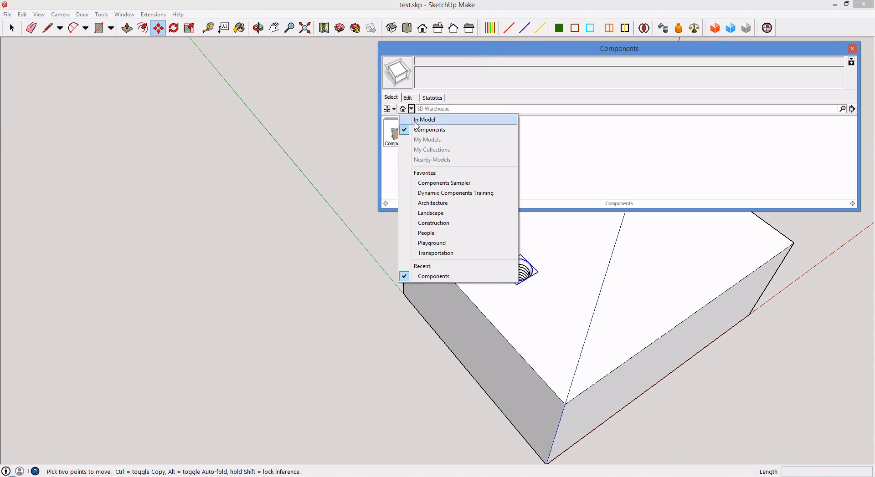
{"action": "left_click", "coordinate": [416, 121]}
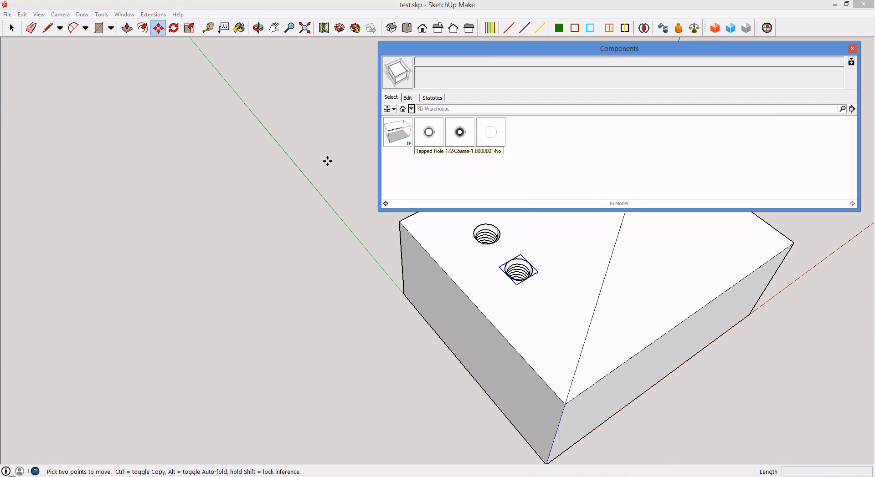
{"action": "left_click", "coordinate": [433, 145]}
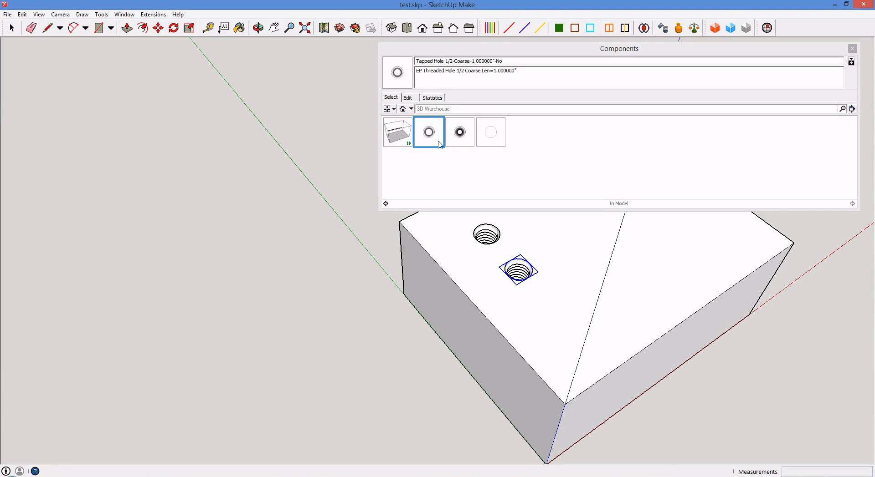
{"action": "left_click", "coordinate": [457, 145]}
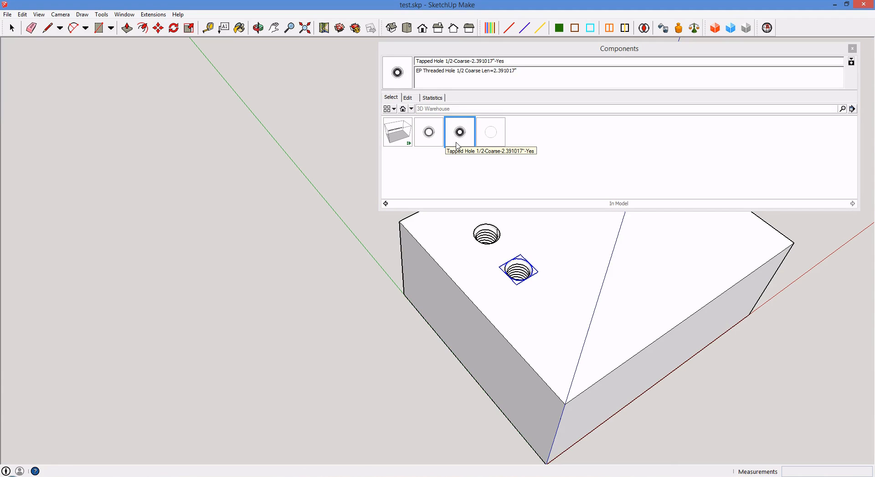
{"action": "left_click", "coordinate": [491, 142]}
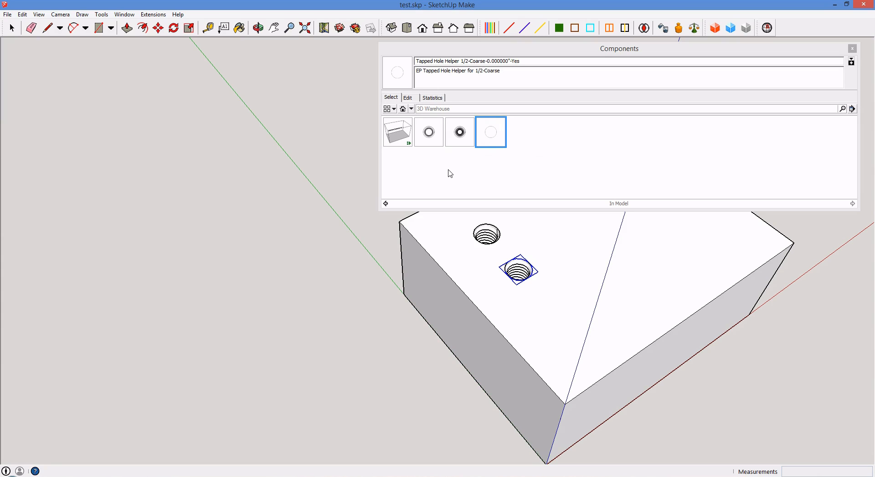
Place the 1/2-Coarse Tapped Hole Helper component in line with the two top-face holes and once more on the block's adjacent side face.
{"action": "left_click", "coordinate": [495, 135]}
{"action": "left_click", "coordinate": [551, 309]}
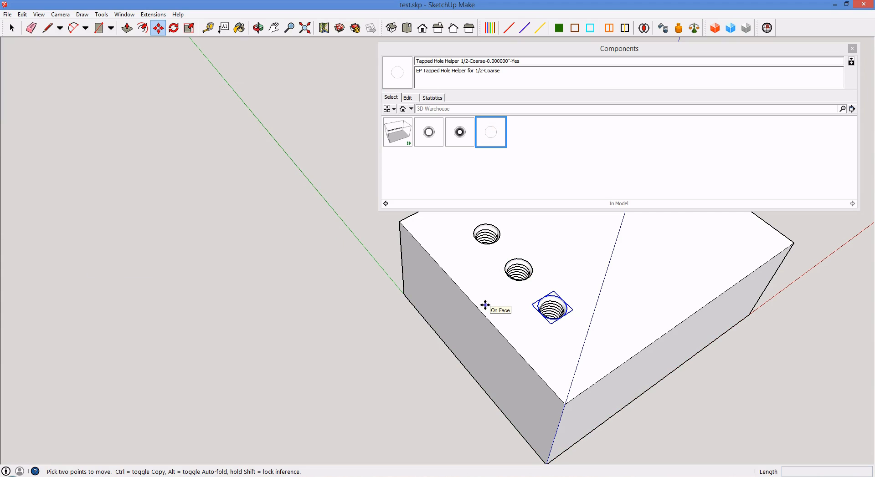
{"action": "left_click", "coordinate": [490, 132]}
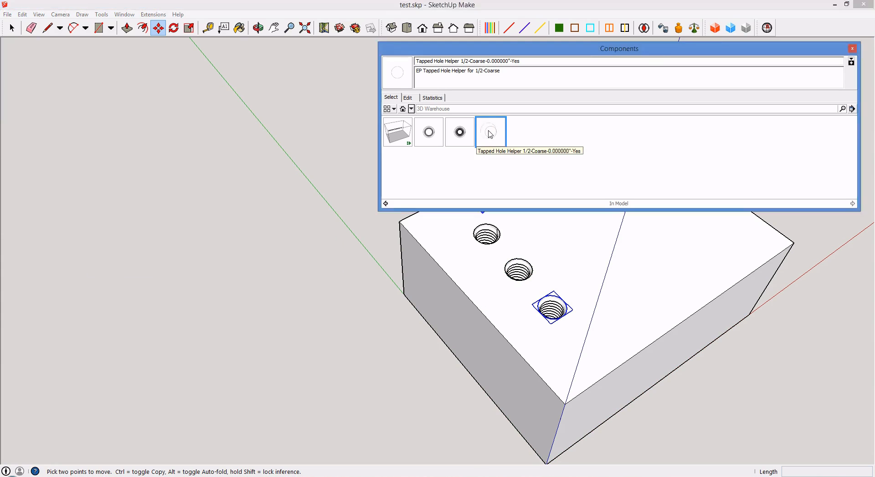
{"action": "left_click", "coordinate": [537, 410]}
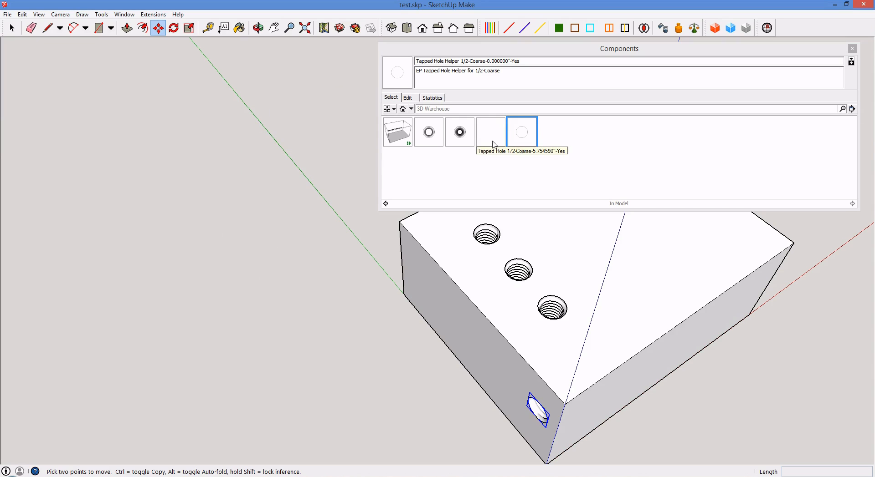
Inspect the side hole's entry among the in-model components and examine the threads running through that hole.
{"action": "left_click", "coordinate": [492, 137]}
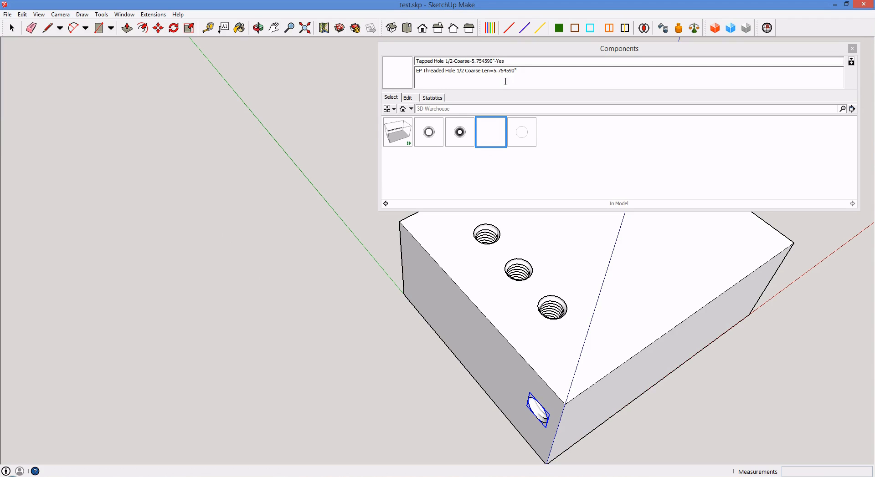
{"action": "left_click", "coordinate": [523, 54]}
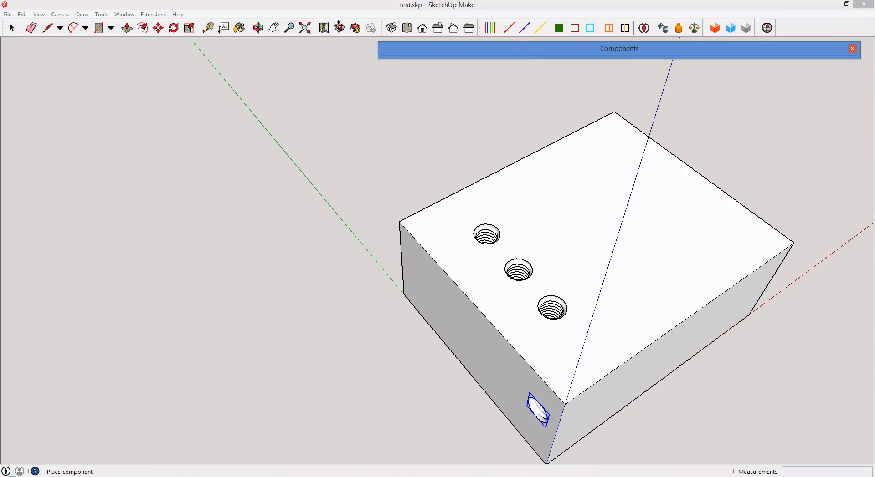
{"action": "left_click_drag", "start_coordinate": [489, 367], "coordinate": [502, 349]}
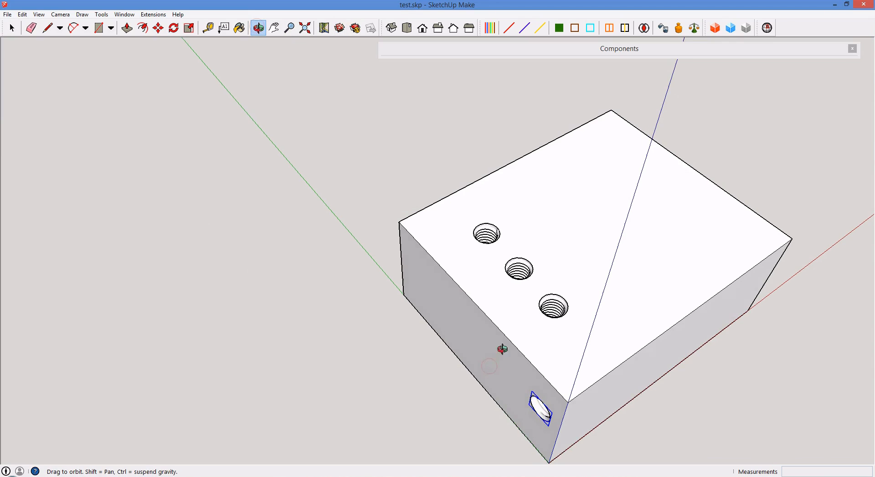
{"action": "left_click_drag", "start_coordinate": [654, 206], "coordinate": [659, 204]}
{"action": "left_click_drag", "start_coordinate": [551, 316], "coordinate": [551, 276]}
{"action": "scroll", "coordinate": [600, 279], "scroll_direction": "up", "scroll_amount": 10}
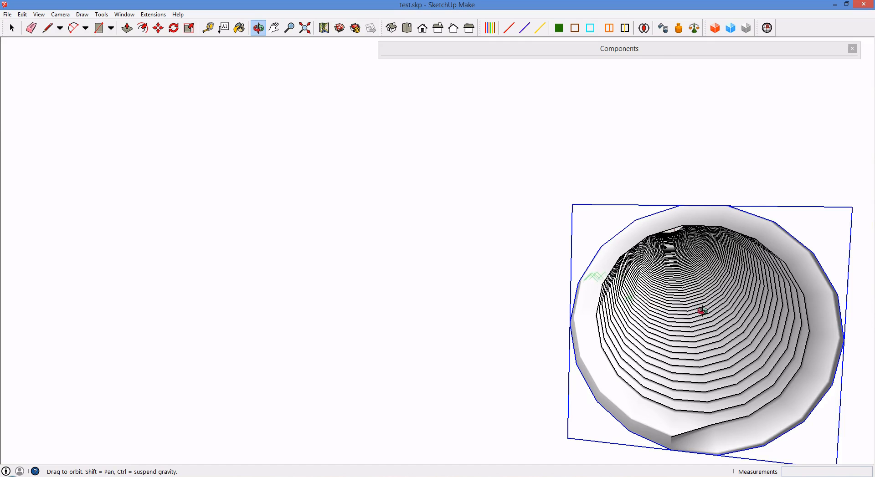
{"action": "scroll", "coordinate": [503, 311], "scroll_direction": "down", "scroll_amount": 8}
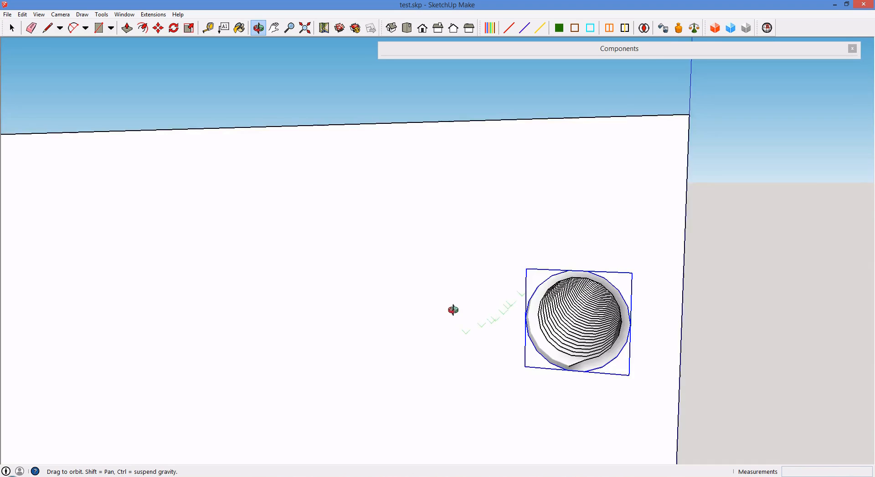
{"action": "left_click_drag", "start_coordinate": [459, 283], "coordinate": [469, 331]}
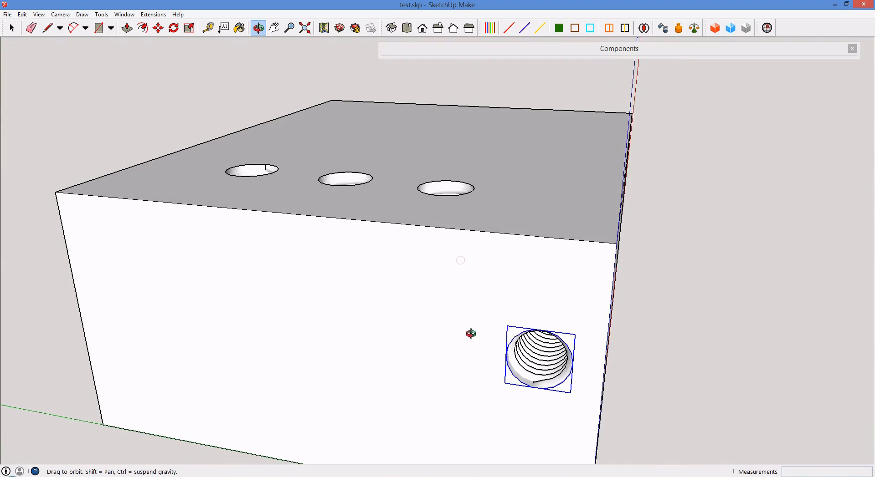
Place another 1/2-Coarse Tapped Hole Helper component on the block's side face, in line with the existing side hole.
{"action": "left_click", "coordinate": [472, 53]}
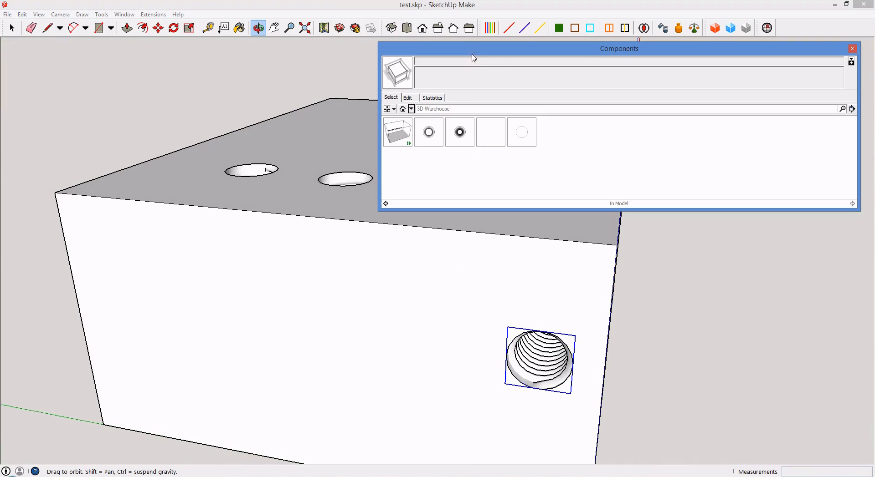
{"action": "left_click", "coordinate": [520, 134]}
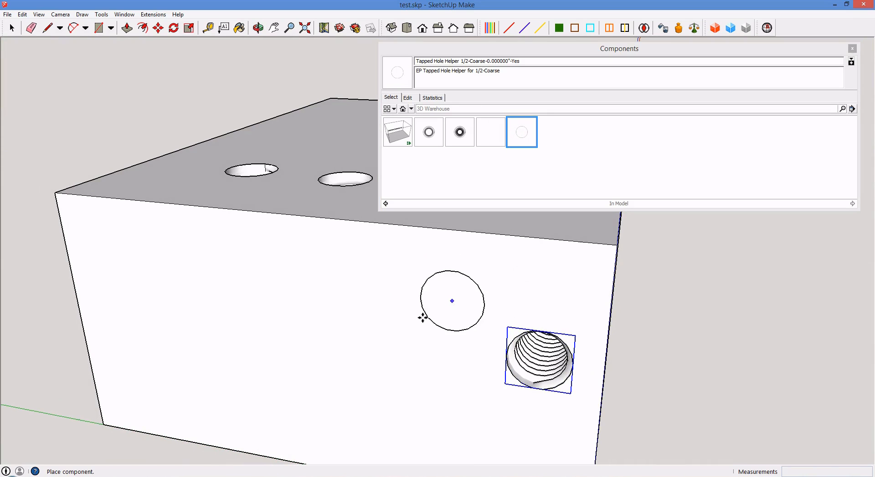
{"action": "left_click", "coordinate": [346, 334]}
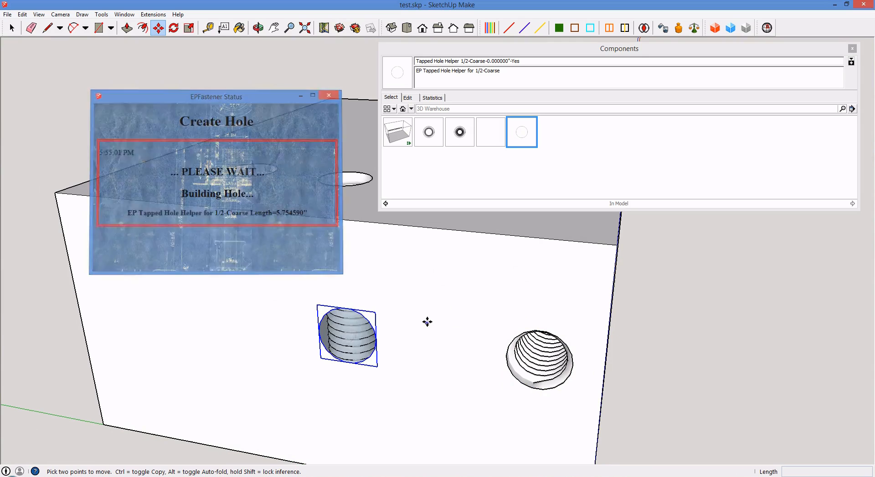
{"action": "left_click", "coordinate": [491, 55]}
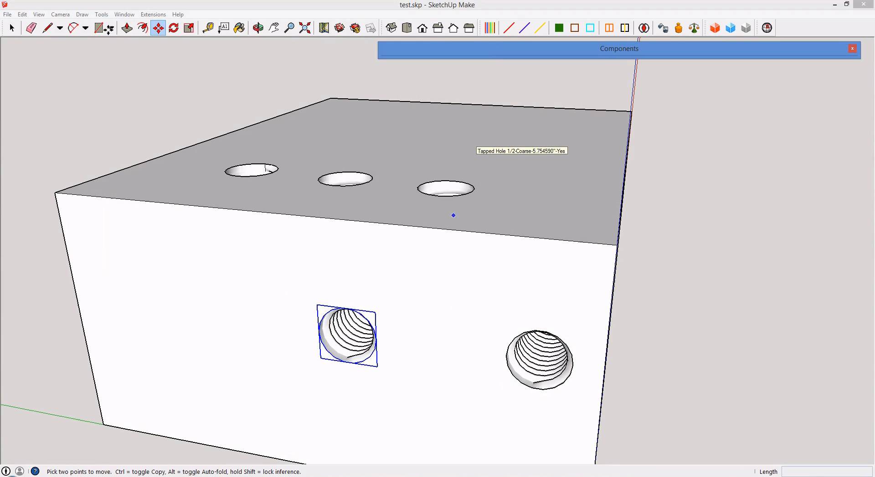
{"action": "left_click", "coordinate": [258, 28]}
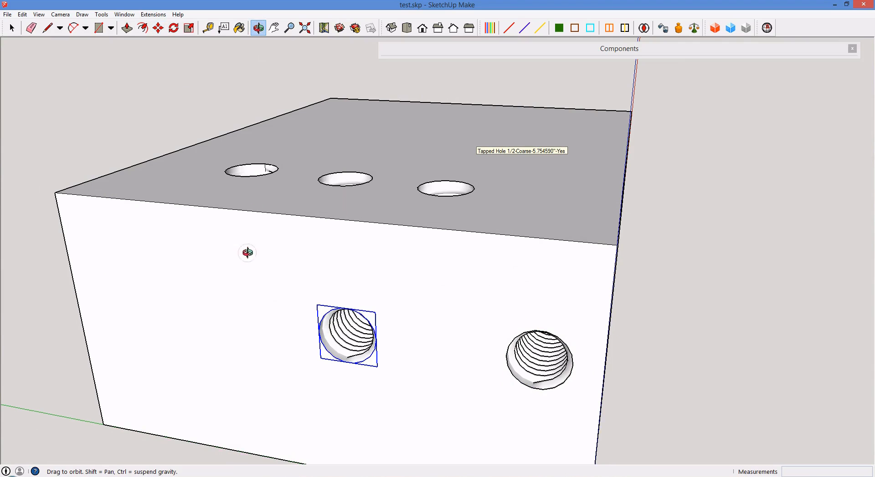
{"action": "left_click_drag", "start_coordinate": [349, 137], "coordinate": [402, 121]}
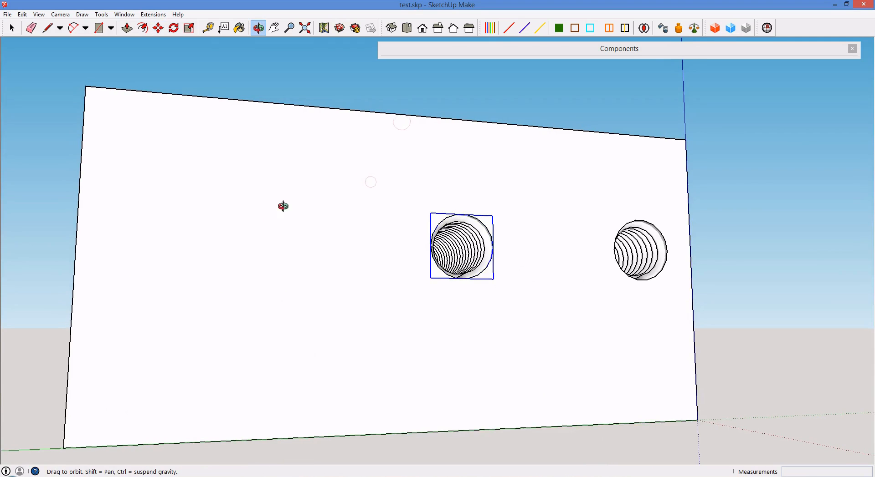
{"action": "mouse_move", "coordinate": [283, 205]}
{"action": "left_mouse_down"}
{"action": "mouse_move", "coordinate": [263, 214]}
{"action": "mouse_move", "coordinate": [328, 215]}
{"action": "mouse_move", "coordinate": [294, 214]}
{"action": "left_mouse_up"}
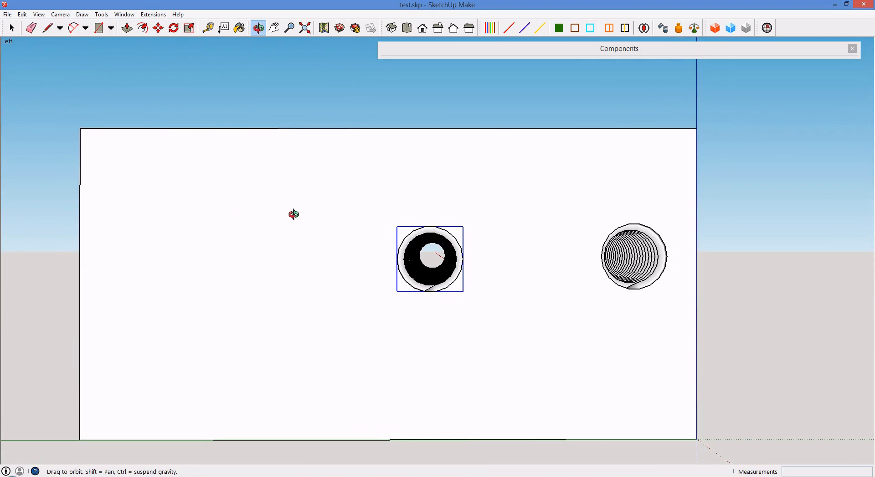
{"action": "left_click_drag", "start_coordinate": [316, 315], "coordinate": [263, 340]}
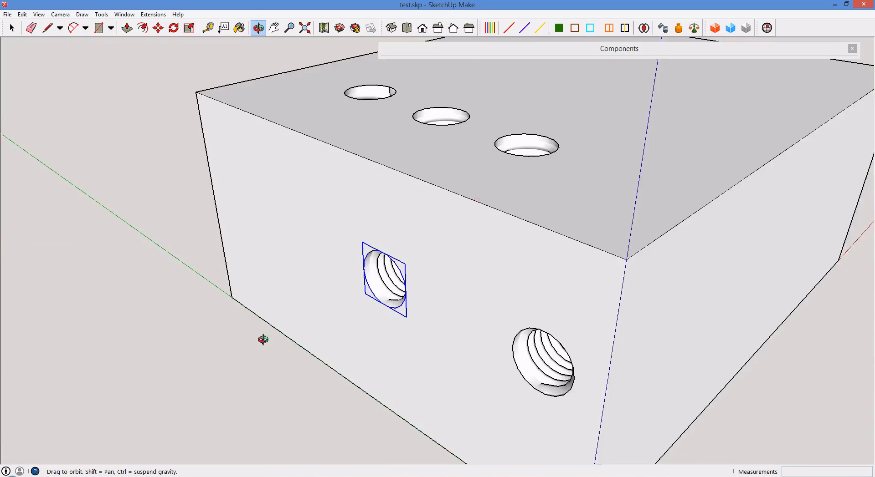
Hide the block's top face to expose the interior.
{"action": "scroll", "coordinate": [455, 283], "scroll_direction": "down", "scroll_amount": 3}
{"action": "scroll", "coordinate": [440, 272], "scroll_direction": "down", "scroll_amount": 5}
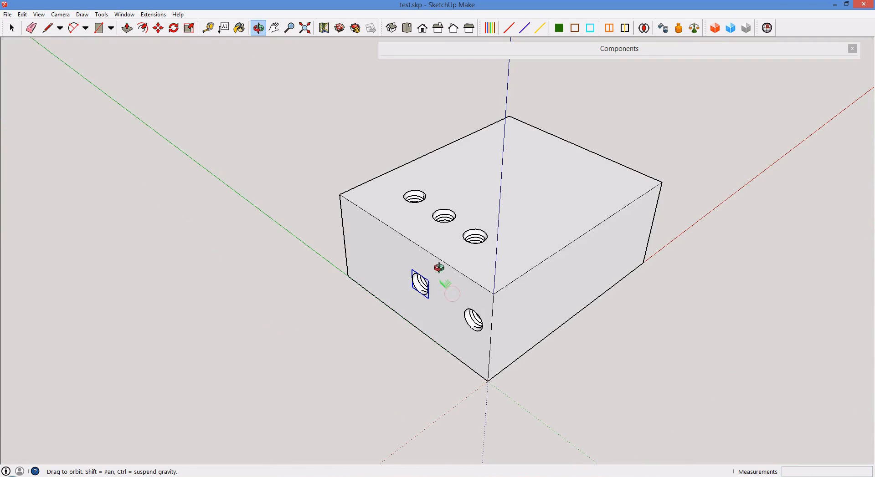
{"action": "left_click", "coordinate": [39, 14]}
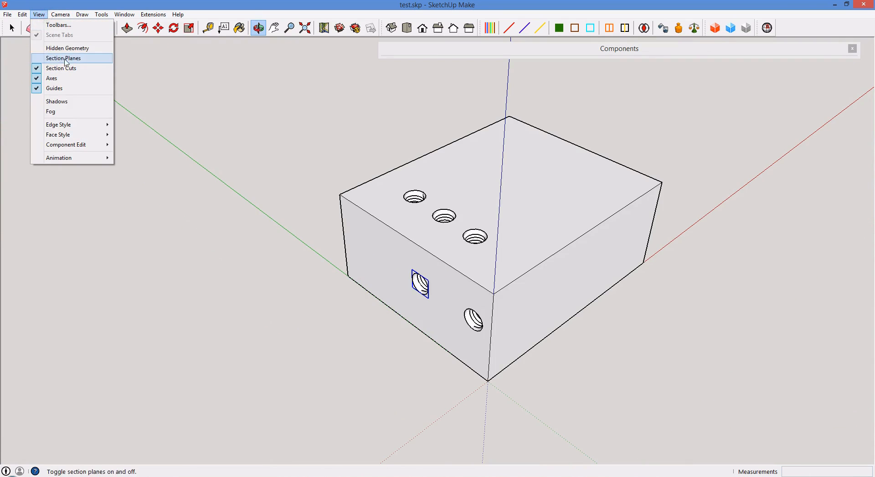
{"action": "left_click", "coordinate": [40, 16]}
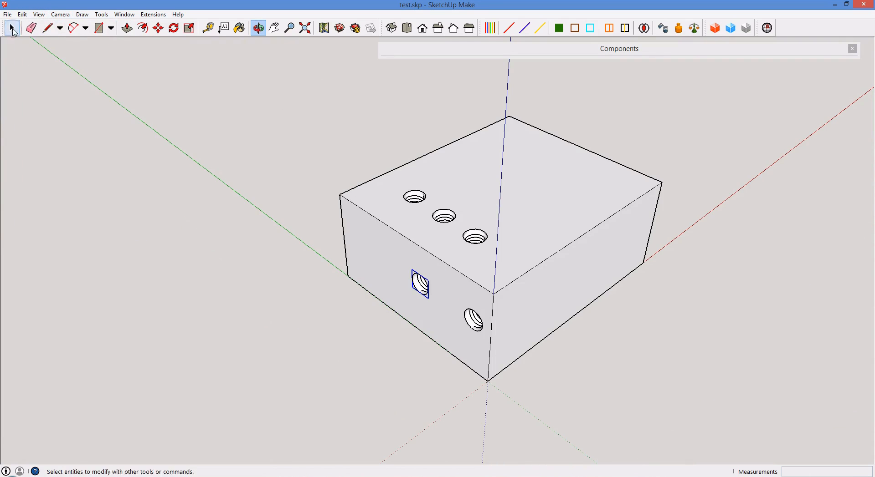
{"action": "left_click", "coordinate": [12, 28]}
{"action": "right_click", "coordinate": [367, 196]}
{"action": "left_click", "coordinate": [386, 221]}
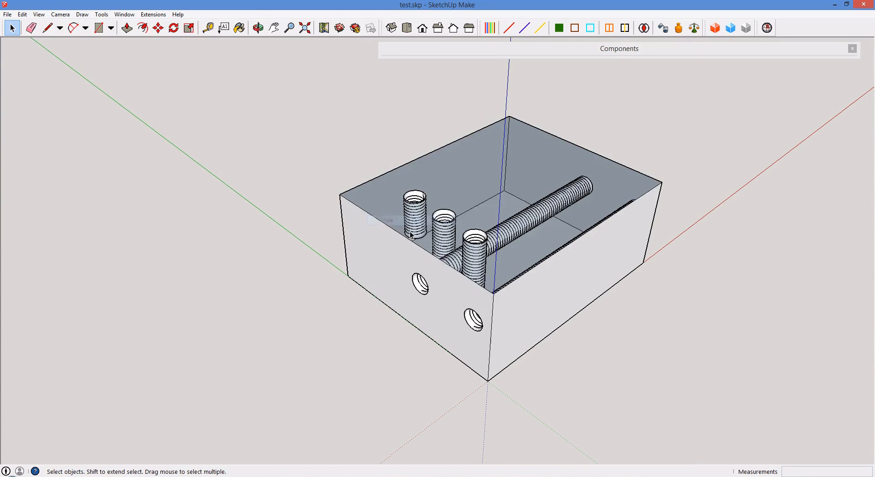
Examine the threaded hole bodies inside the open block, comparing the blind hole with the through holes and their threads.
{"action": "scroll", "coordinate": [556, 276], "scroll_direction": "up", "scroll_amount": 3}
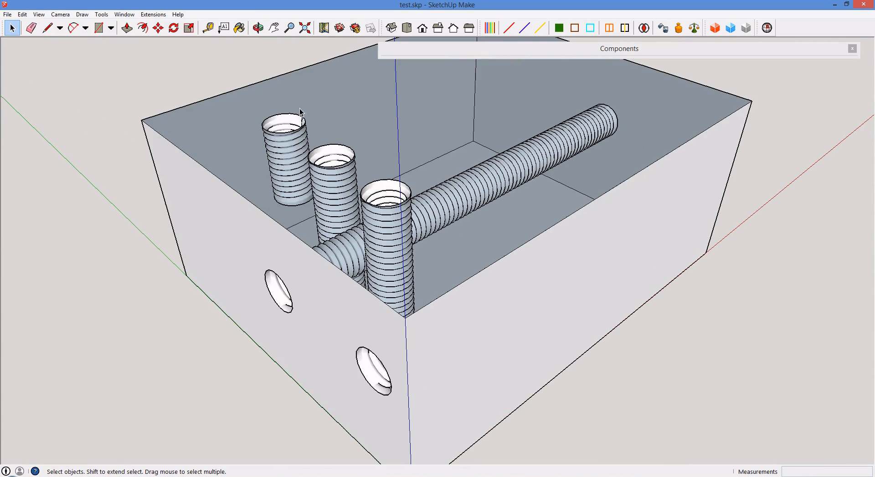
{"action": "left_click", "coordinate": [257, 28]}
{"action": "left_click_drag", "start_coordinate": [424, 331], "coordinate": [386, 356]}
{"action": "left_click_drag", "start_coordinate": [240, 335], "coordinate": [220, 333]}
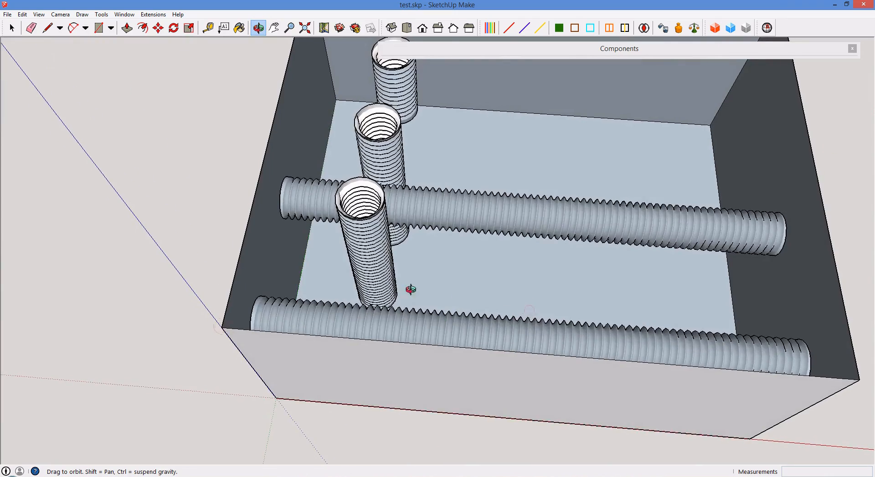
{"action": "left_click_drag", "start_coordinate": [410, 291], "coordinate": [326, 230]}
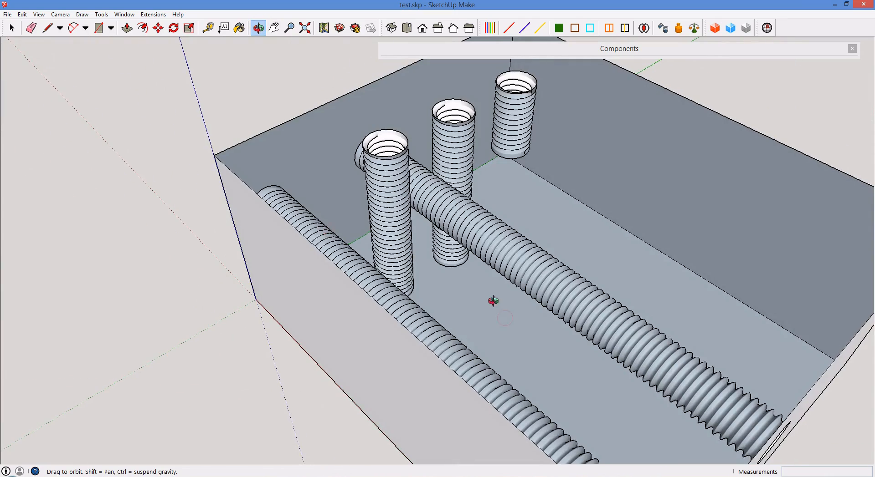
{"action": "left_click_drag", "start_coordinate": [460, 271], "coordinate": [368, 252]}
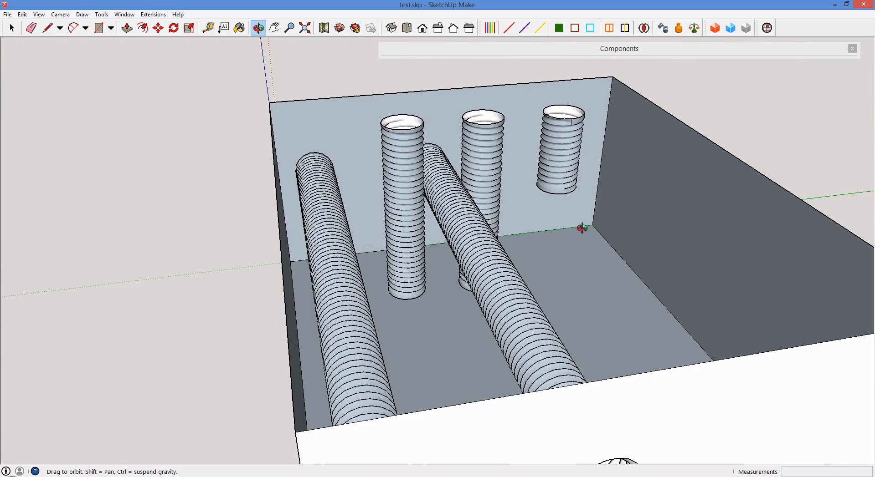
{"action": "scroll", "coordinate": [582, 228], "scroll_direction": "up", "scroll_amount": 5}
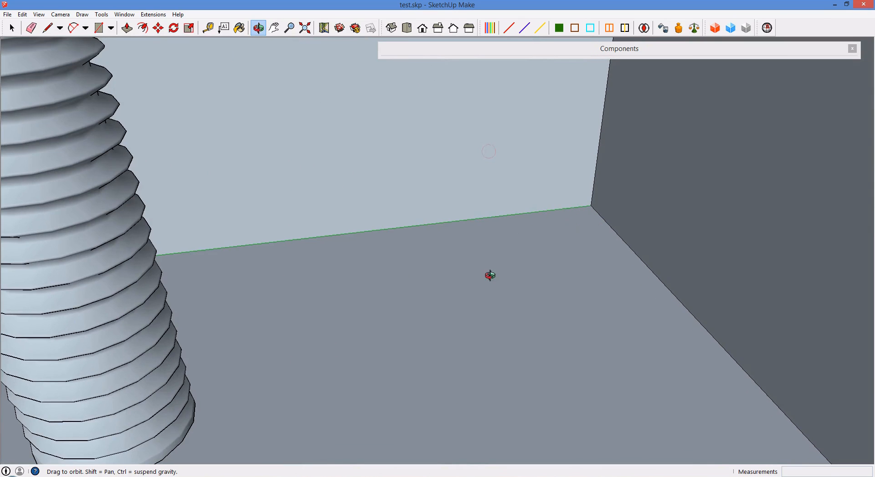
{"action": "mouse_move", "coordinate": [497, 368]}
{"action": "left_mouse_down"}
{"action": "mouse_move", "coordinate": [506, 394]}
{"action": "mouse_move", "coordinate": [497, 353]}
{"action": "left_mouse_up"}
{"action": "scroll", "coordinate": [498, 353], "scroll_direction": "down", "scroll_amount": 5}
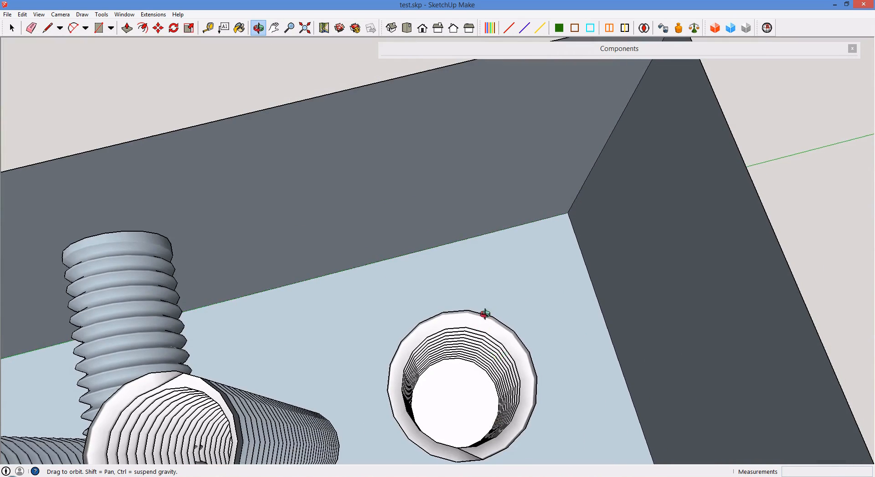
{"action": "left_click_drag", "start_coordinate": [483, 313], "coordinate": [482, 275]}
{"action": "left_click_drag", "start_coordinate": [465, 197], "coordinate": [487, 320]}
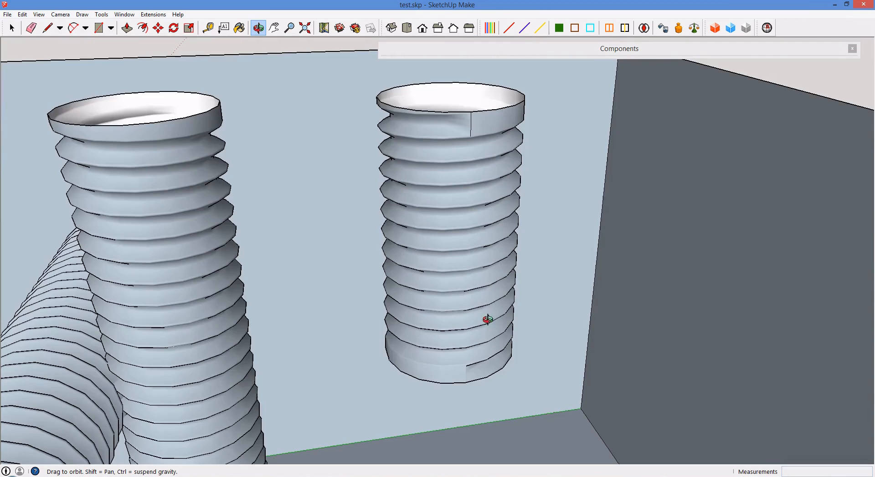
{"action": "scroll", "coordinate": [416, 291], "scroll_direction": "down", "scroll_amount": 10}
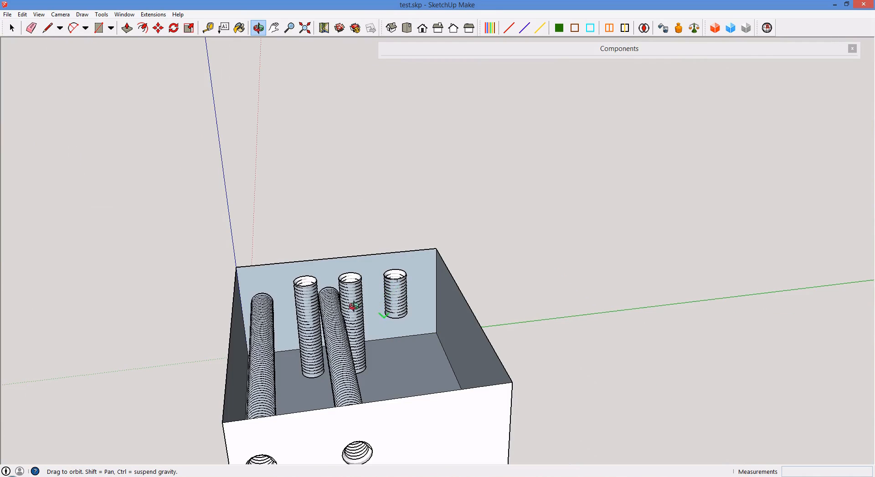
{"action": "left_click_drag", "start_coordinate": [519, 364], "coordinate": [627, 373]}
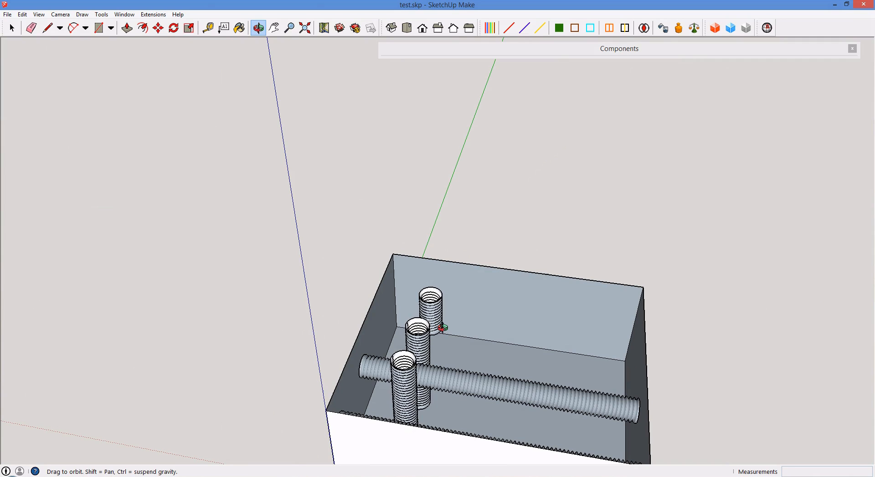
Unhide all hidden geometry to restore the block's top face.
{"action": "left_click", "coordinate": [23, 14]}
{"action": "mouse_move", "coordinate": [32, 145]}
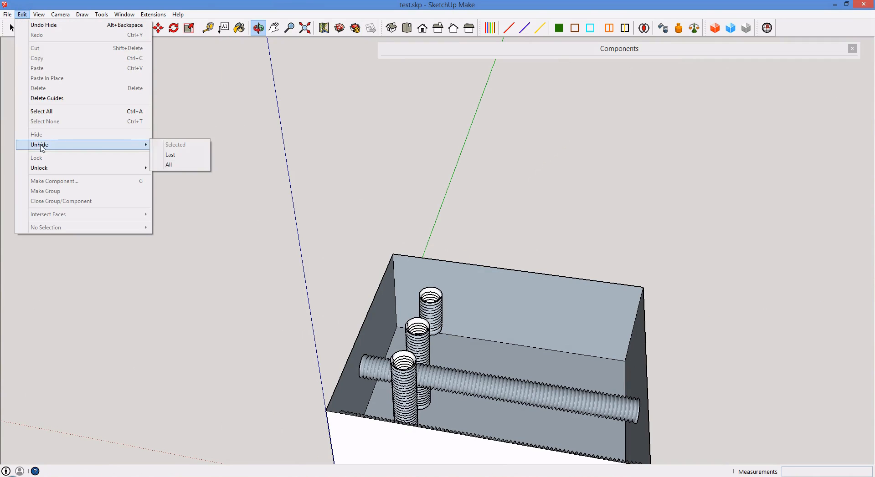
{"action": "left_click", "coordinate": [179, 164]}
{"action": "scroll", "coordinate": [191, 141], "scroll_direction": "down", "scroll_amount": 5}
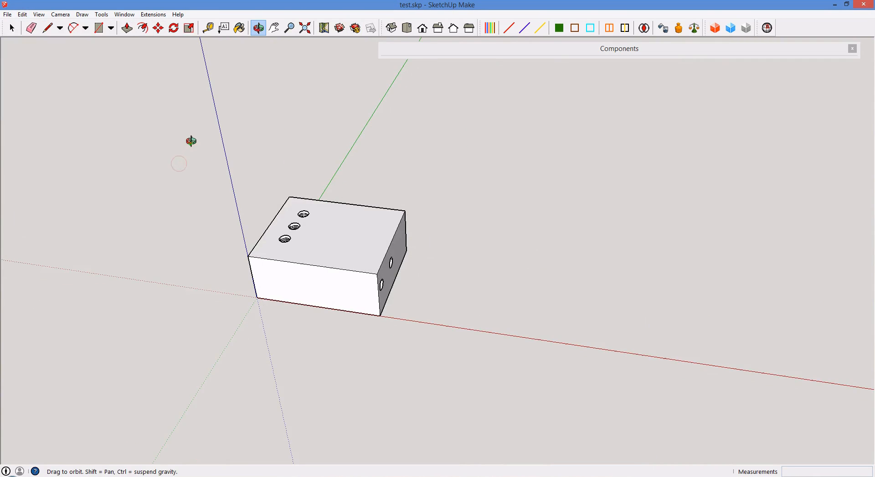
Create a metric M8 nut with fine threads and a washer, and place it on the top face beside the threaded holes.
{"action": "scroll", "coordinate": [209, 173], "scroll_direction": "up", "scroll_amount": 5}
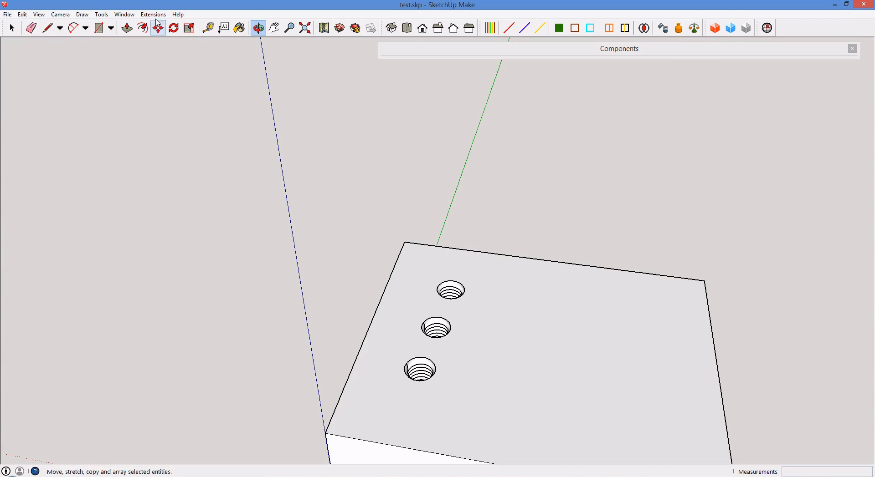
{"action": "left_click", "coordinate": [101, 15]}
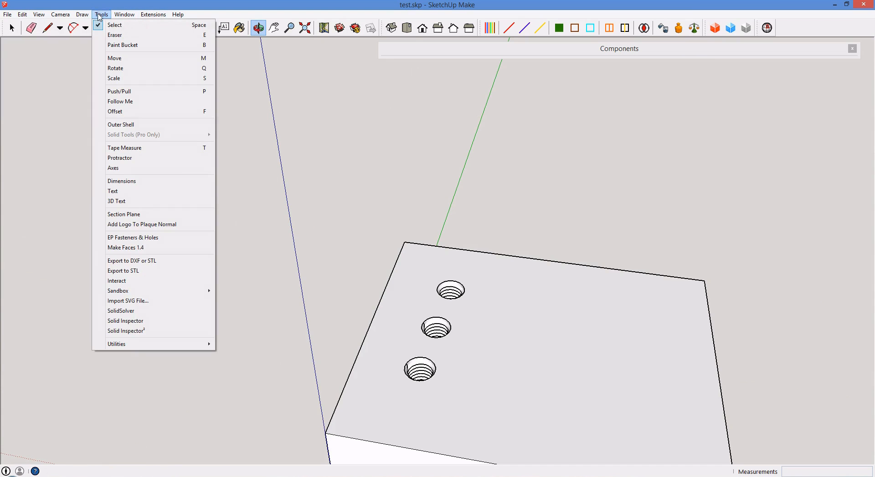
{"action": "left_click", "coordinate": [132, 237]}
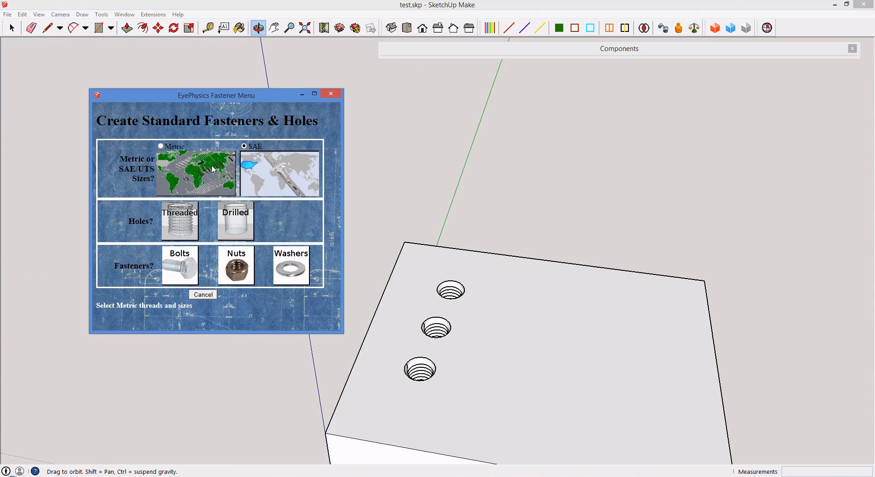
{"action": "left_click", "coordinate": [213, 171]}
{"action": "left_click", "coordinate": [236, 272]}
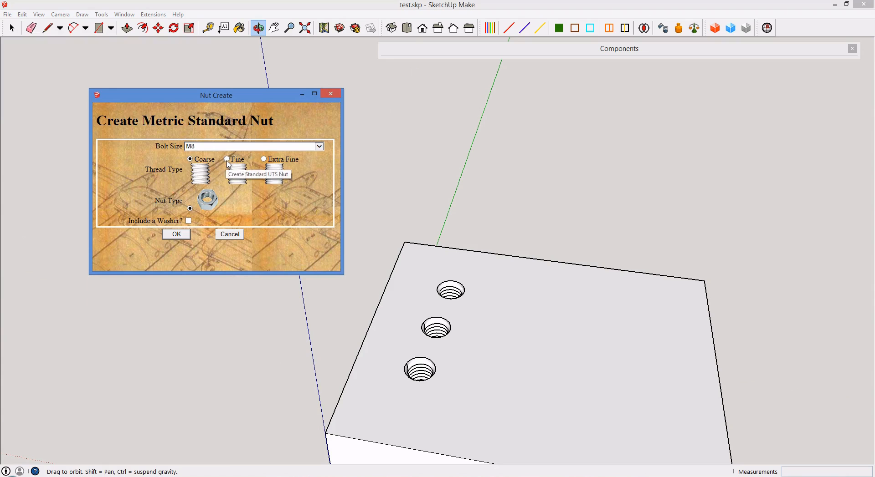
{"action": "left_click", "coordinate": [227, 159]}
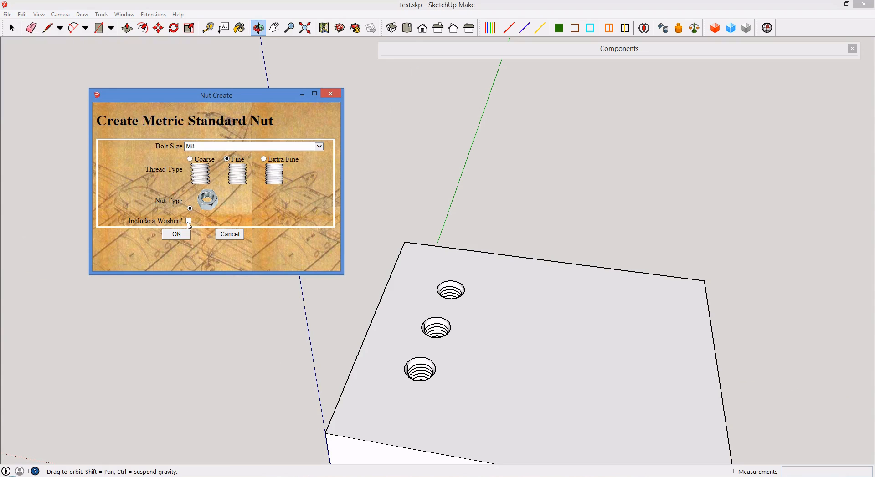
{"action": "left_click", "coordinate": [183, 237]}
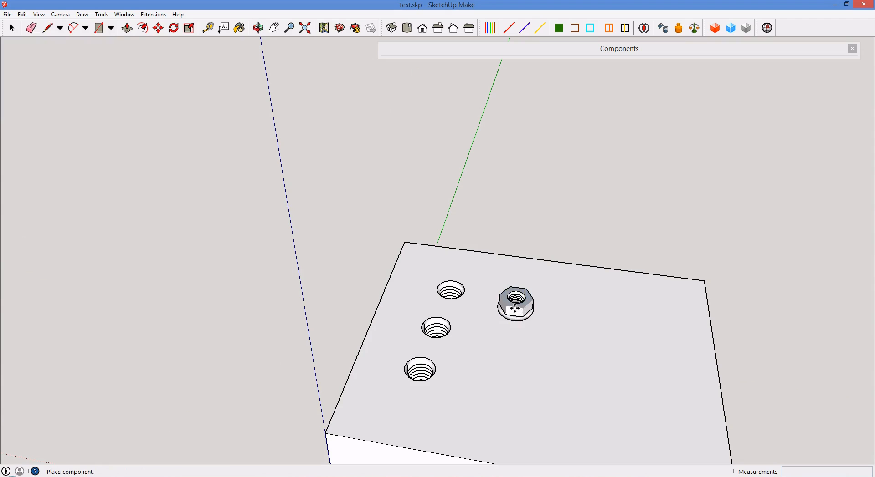
{"action": "left_click", "coordinate": [514, 309]}
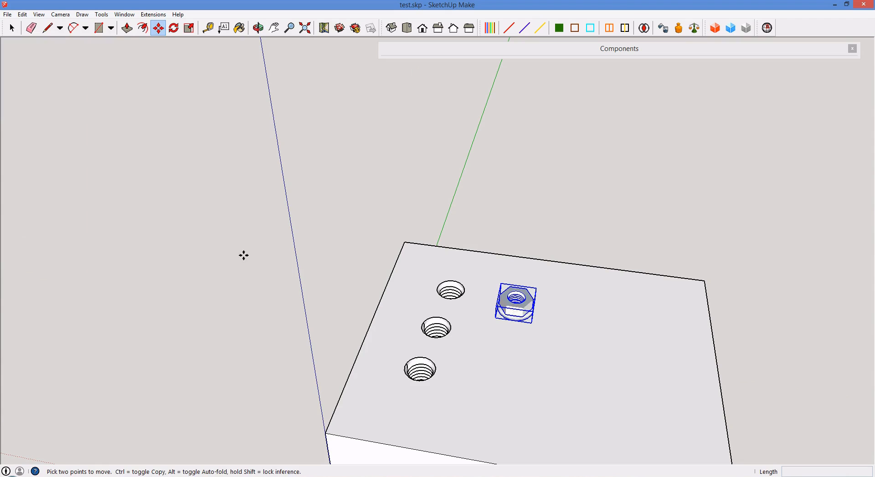
Create a metric M8 hex-head bolt, 30 mm long with full-length fine threads, and place it beside the block.
{"action": "left_click", "coordinate": [101, 15]}
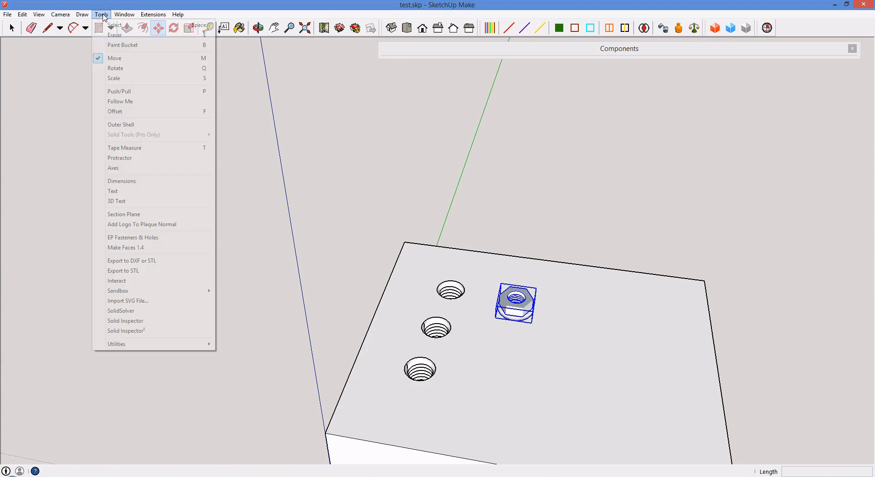
{"action": "left_click", "coordinate": [135, 238]}
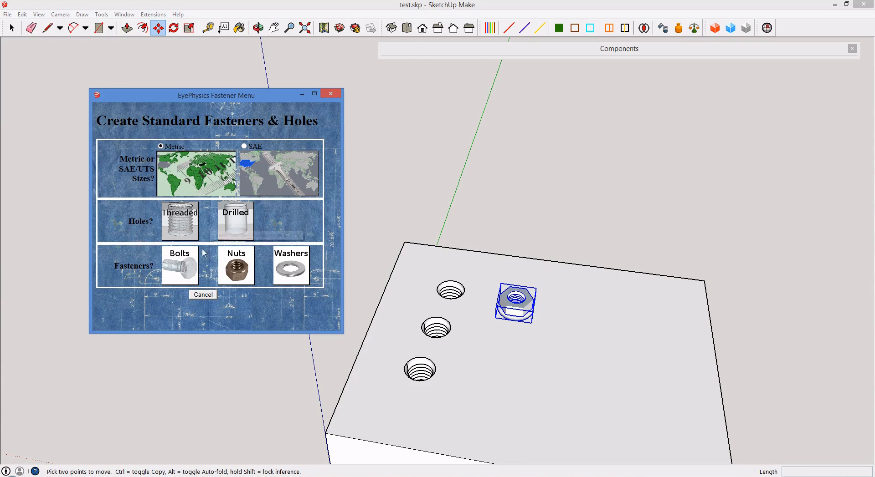
{"action": "left_click", "coordinate": [193, 276]}
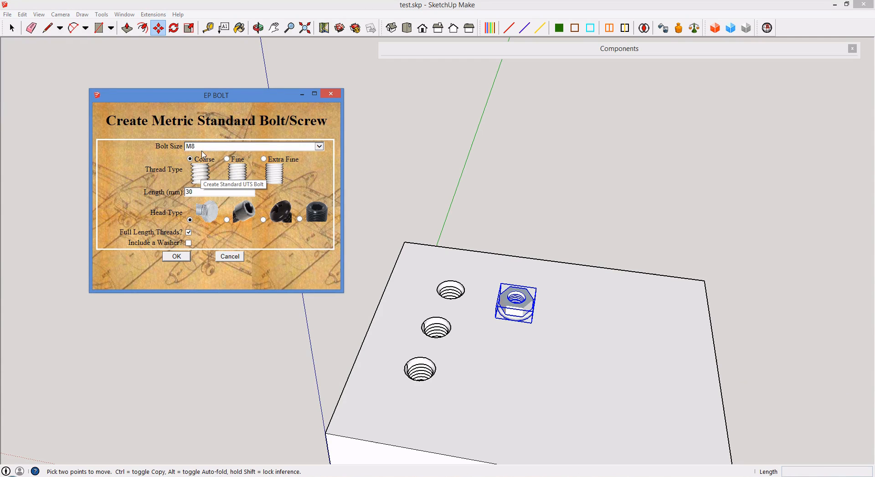
{"action": "left_click", "coordinate": [227, 159]}
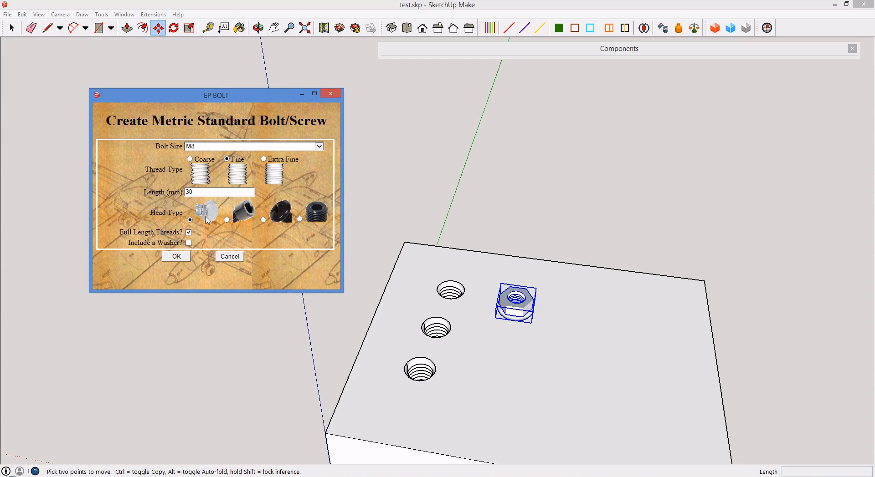
{"action": "left_click", "coordinate": [177, 257]}
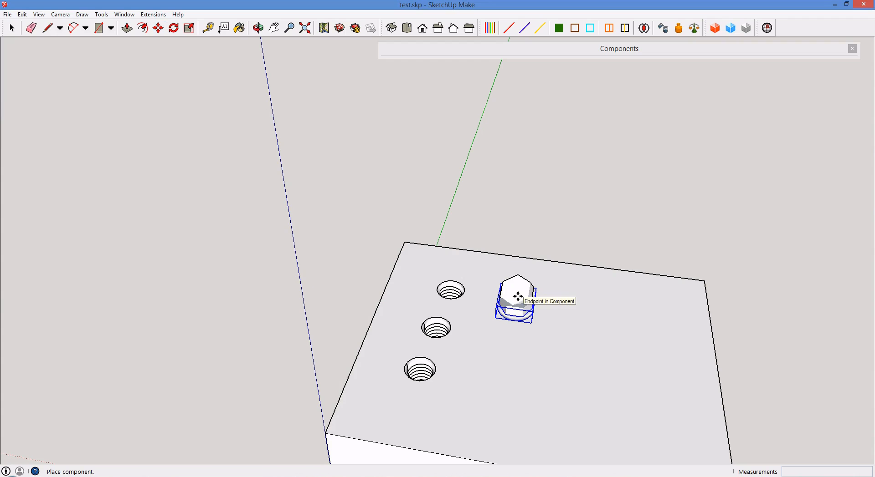
{"action": "left_click", "coordinate": [322, 258]}
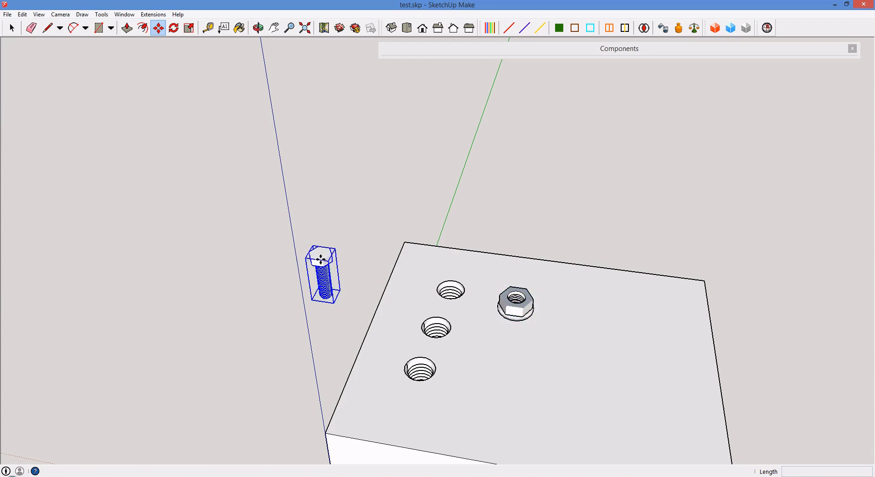
Examine the hex bolt's head, threads and shank end from the side and from below, and return to an overview of the block.
{"action": "scroll", "coordinate": [309, 244], "scroll_direction": "up", "scroll_amount": 6}
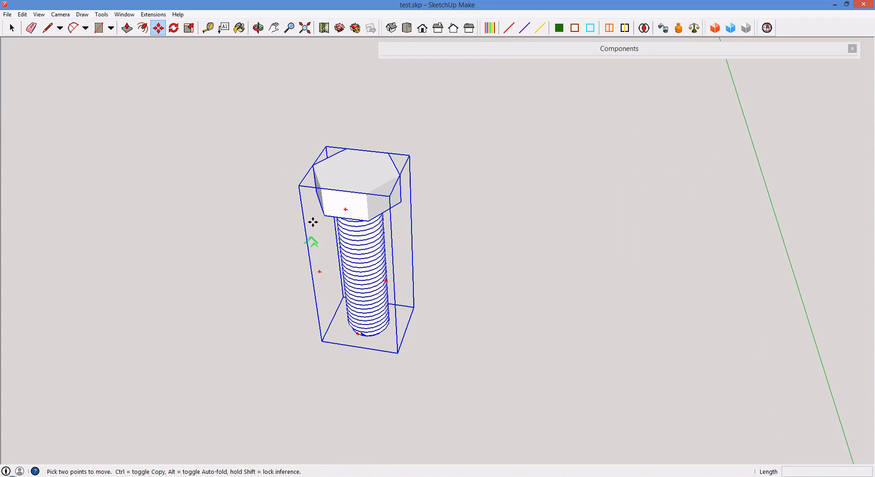
{"action": "left_click", "coordinate": [258, 27]}
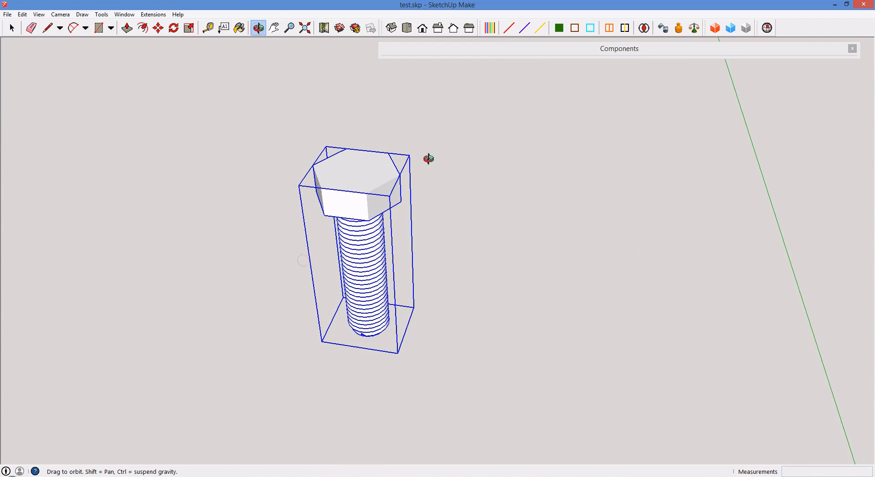
{"action": "left_click_drag", "start_coordinate": [461, 129], "coordinate": [488, 181]}
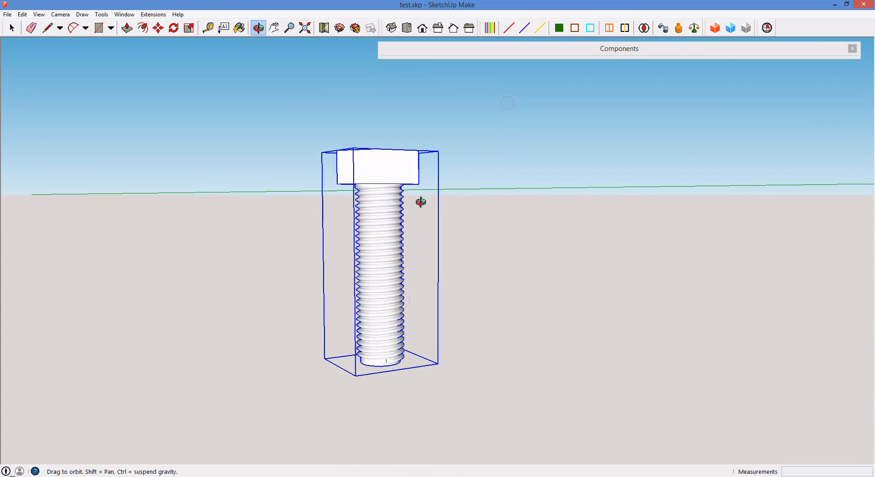
{"action": "left_click_drag", "start_coordinate": [420, 202], "coordinate": [433, 222]}
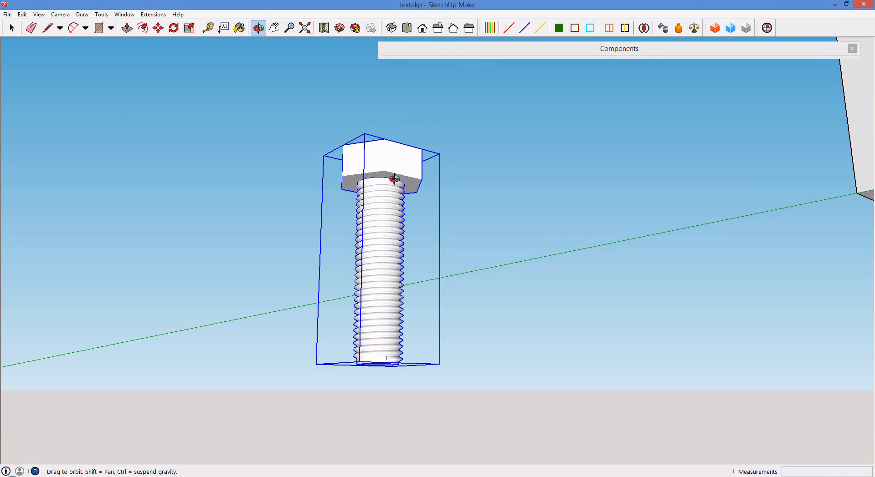
{"action": "scroll", "coordinate": [371, 397], "scroll_direction": "up", "scroll_amount": 5}
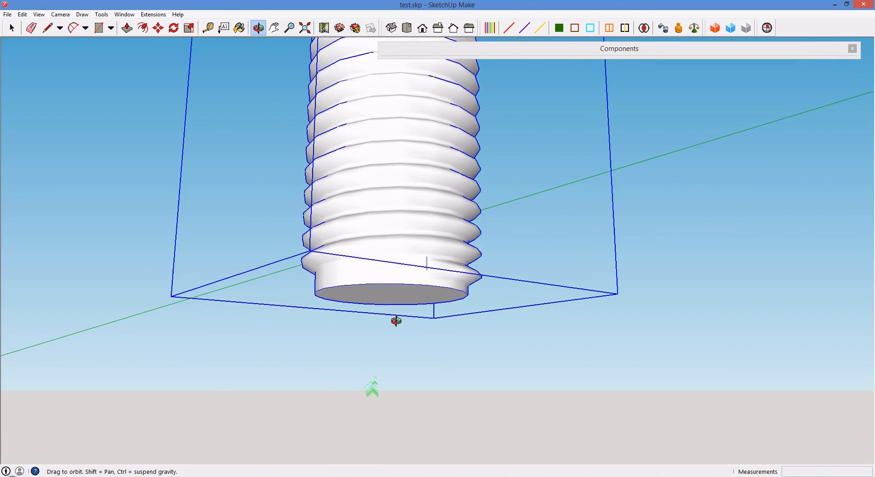
{"action": "left_click_drag", "start_coordinate": [408, 219], "coordinate": [433, 141]}
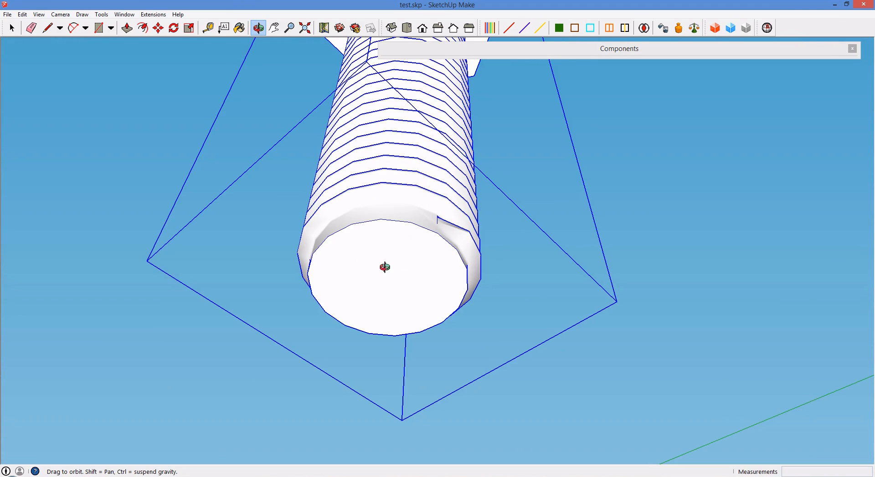
{"action": "scroll", "coordinate": [386, 268], "scroll_direction": "down", "scroll_amount": 6}
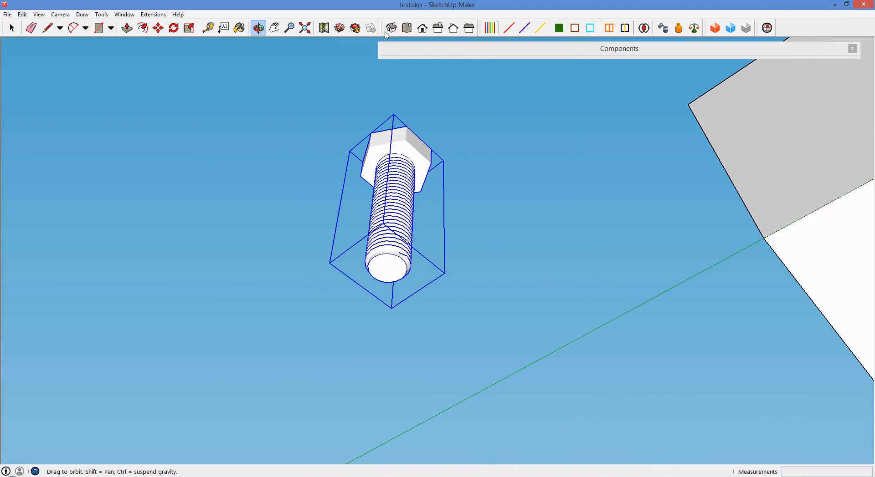
{"action": "left_click", "coordinate": [391, 28]}
{"action": "scroll", "coordinate": [392, 279], "scroll_direction": "down", "scroll_amount": 8}
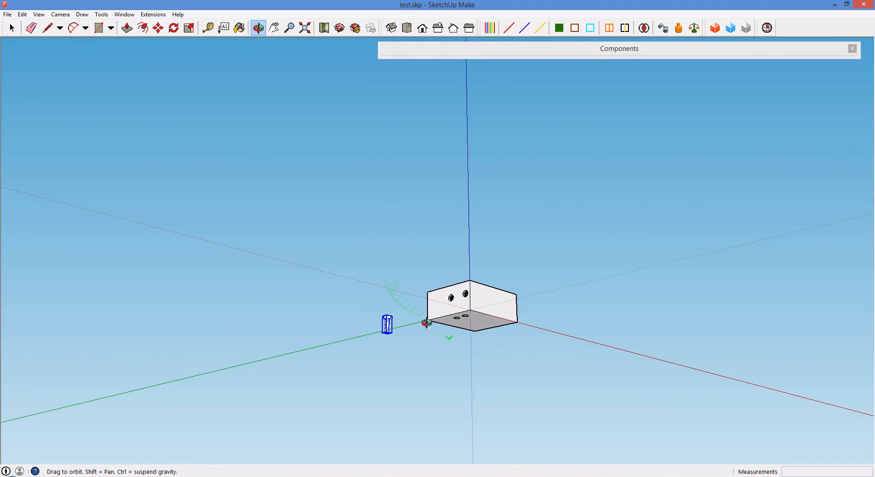
{"action": "left_click_drag", "start_coordinate": [449, 343], "coordinate": [469, 452]}
{"action": "left_click_drag", "start_coordinate": [417, 252], "coordinate": [421, 351]}
{"action": "scroll", "coordinate": [420, 335], "scroll_direction": "up", "scroll_amount": 8}
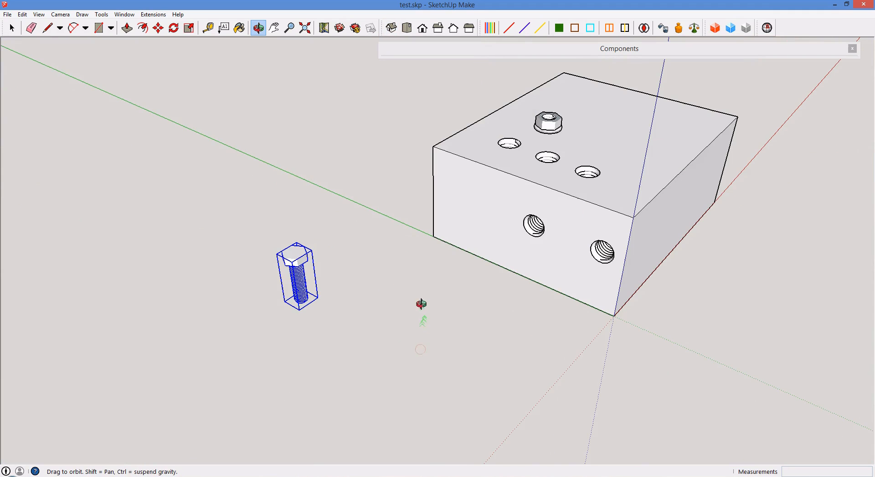
Create a metric M8 socket-head bolt with fine threads and a washer, and place it between the hex bolt and the block.
{"action": "left_click", "coordinate": [101, 14]}
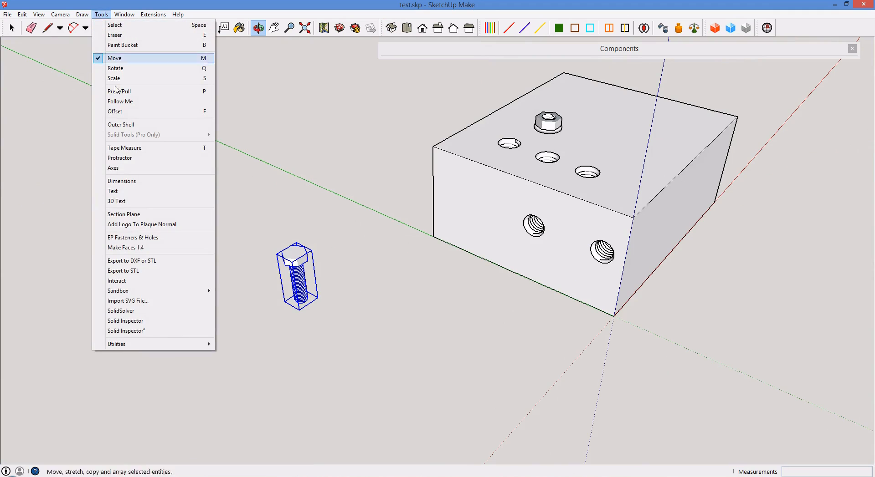
{"action": "left_click", "coordinate": [130, 238]}
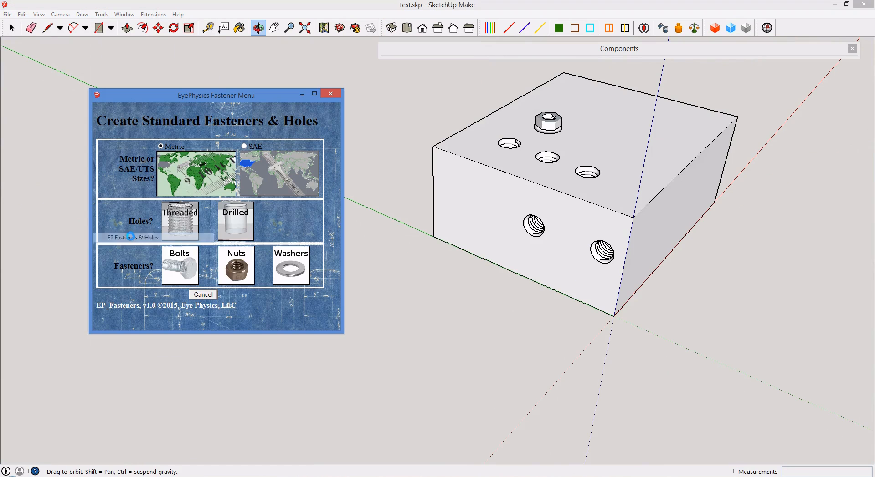
{"action": "left_click", "coordinate": [185, 272]}
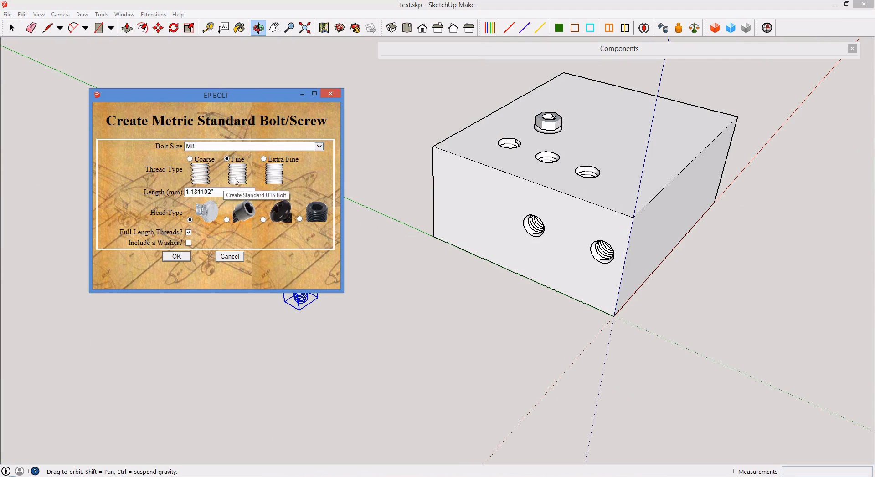
{"action": "left_click", "coordinate": [226, 220]}
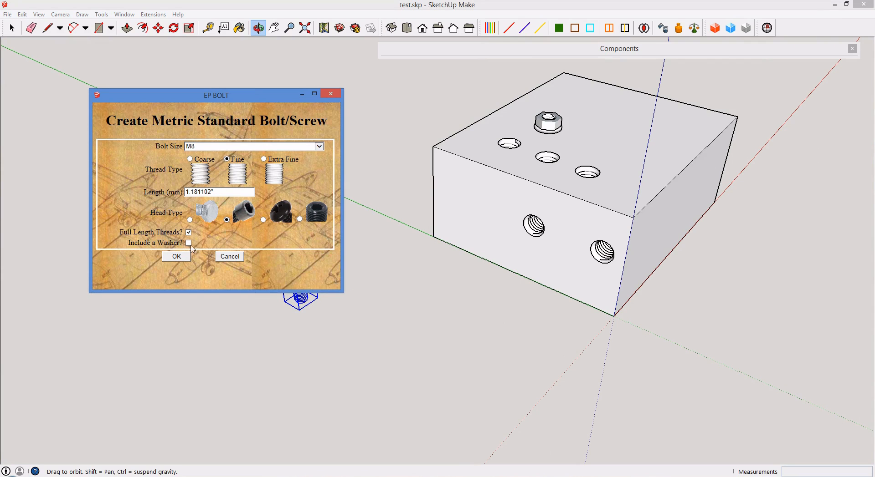
{"action": "left_click", "coordinate": [177, 257]}
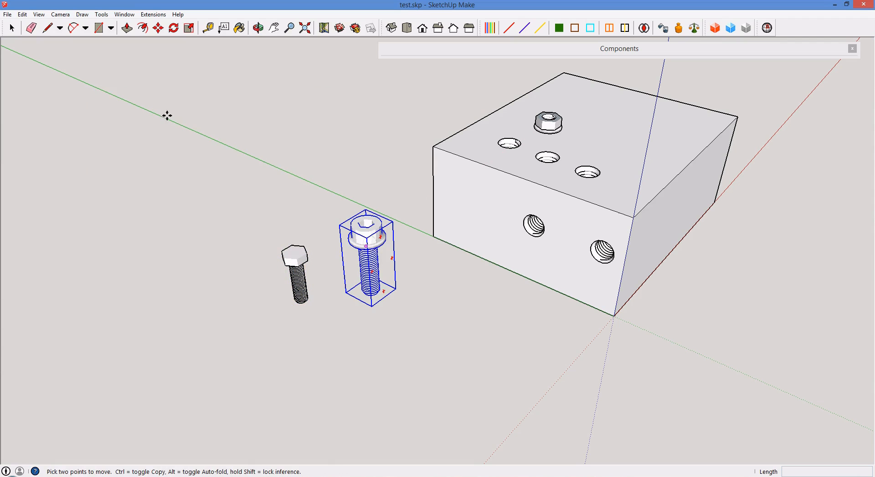
Create a metric M8 pan-head screw with fine, full-length threads and place it on the block side of the socket-head bolt.
{"action": "left_click", "coordinate": [101, 14]}
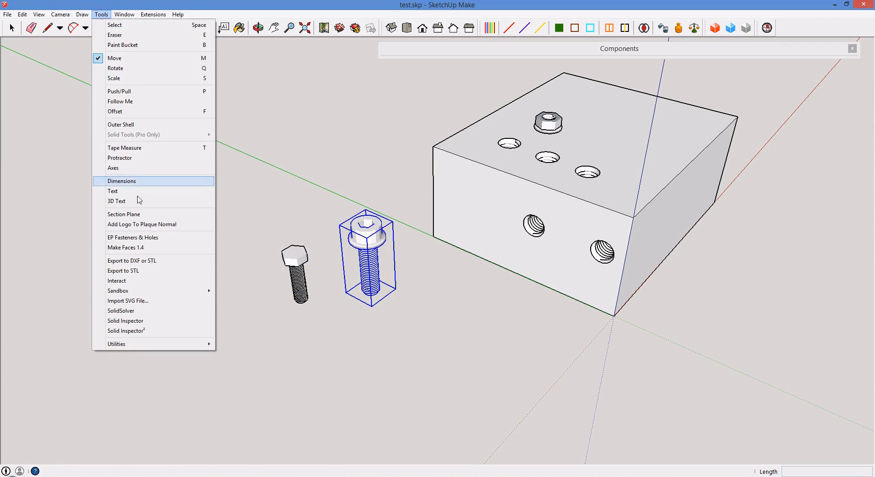
{"action": "left_click", "coordinate": [144, 239]}
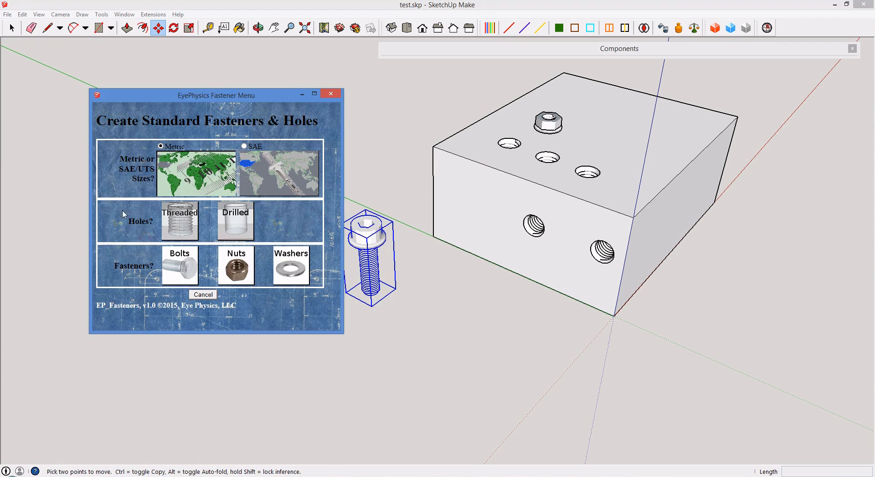
{"action": "left_click", "coordinate": [185, 269]}
{"action": "left_click", "coordinate": [264, 220]}
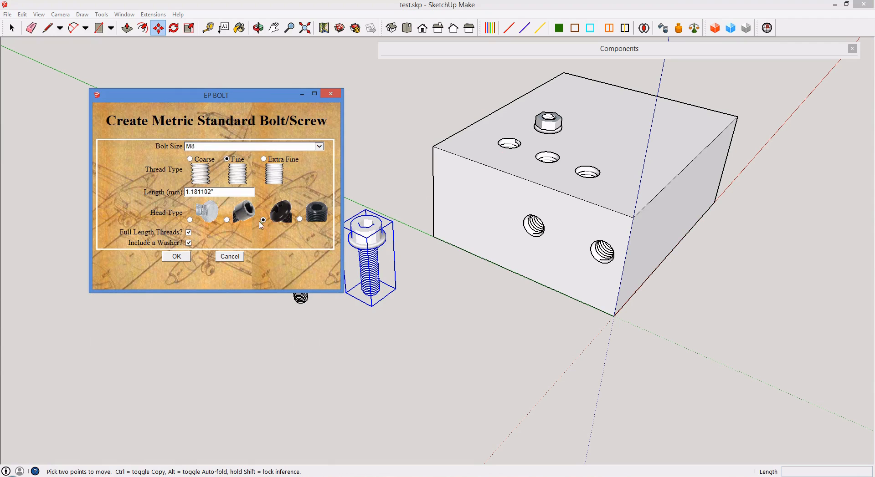
{"action": "left_click", "coordinate": [176, 257]}
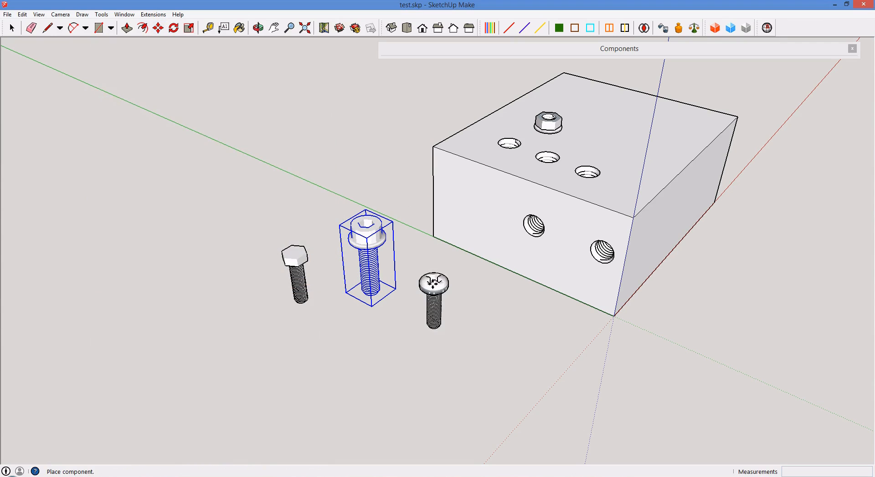
{"action": "left_click", "coordinate": [433, 284]}
Examine the pan-head screw's cross recess, the rim of its head and the threads beneath it up close.
{"action": "scroll", "coordinate": [433, 284], "scroll_direction": "up", "scroll_amount": 3}
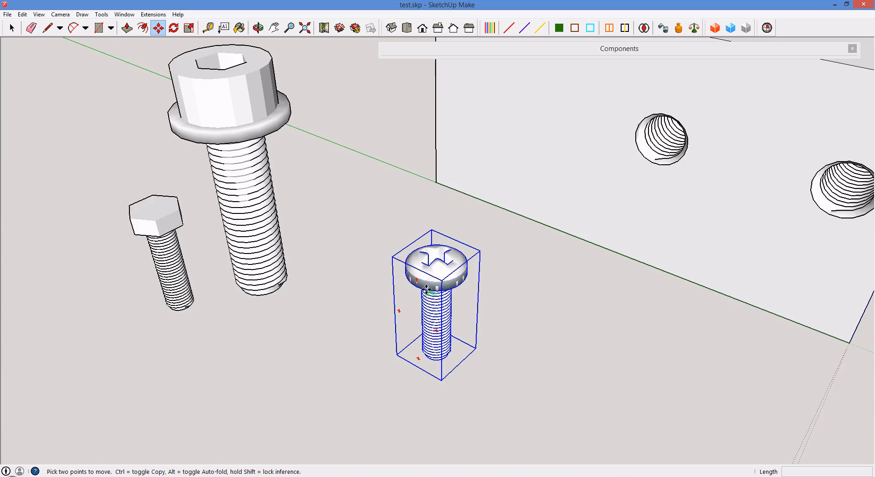
{"action": "scroll", "coordinate": [438, 269], "scroll_direction": "up", "scroll_amount": 3}
{"action": "scroll", "coordinate": [438, 254], "scroll_direction": "up", "scroll_amount": 2}
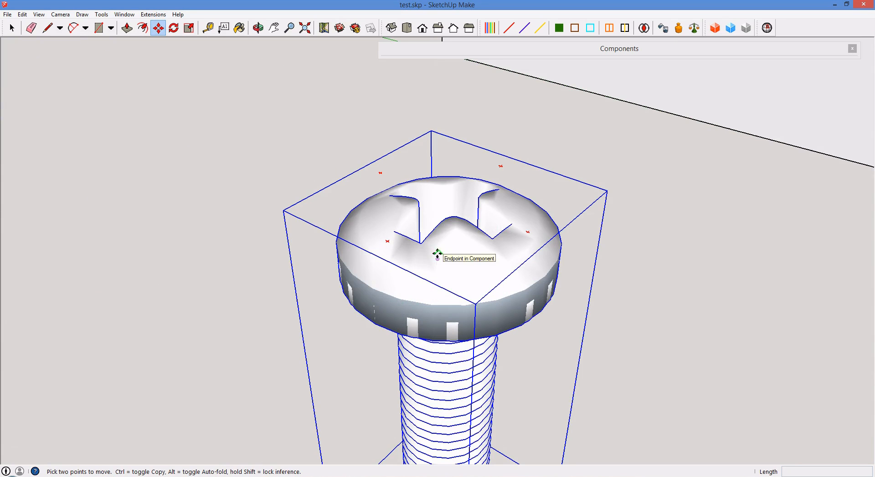
{"action": "left_click", "coordinate": [257, 28]}
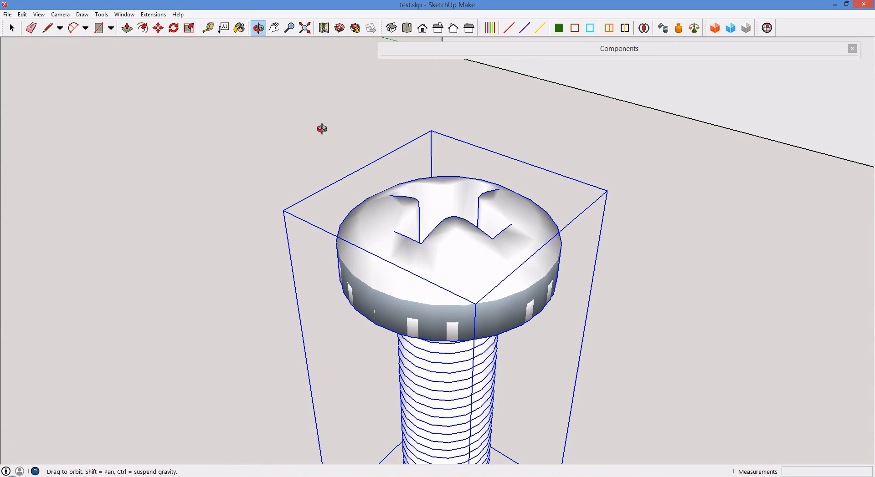
{"action": "left_click_drag", "start_coordinate": [438, 278], "coordinate": [463, 201]}
{"action": "scroll", "coordinate": [454, 175], "scroll_direction": "up", "scroll_amount": 3}
{"action": "scroll", "coordinate": [451, 173], "scroll_direction": "up", "scroll_amount": 2}
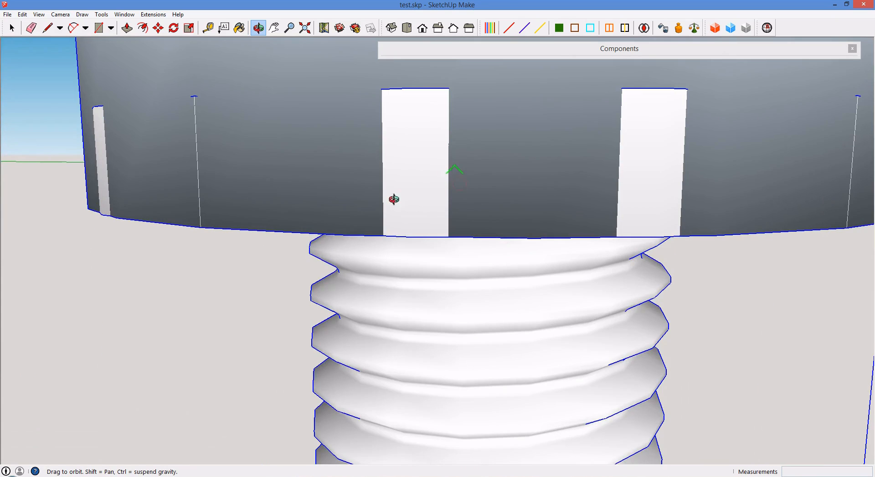
{"action": "scroll", "coordinate": [296, 221], "scroll_direction": "up", "scroll_amount": 3}
{"action": "scroll", "coordinate": [358, 226], "scroll_direction": "down", "scroll_amount": 3}
{"action": "scroll", "coordinate": [388, 280], "scroll_direction": "down", "scroll_amount": 8}
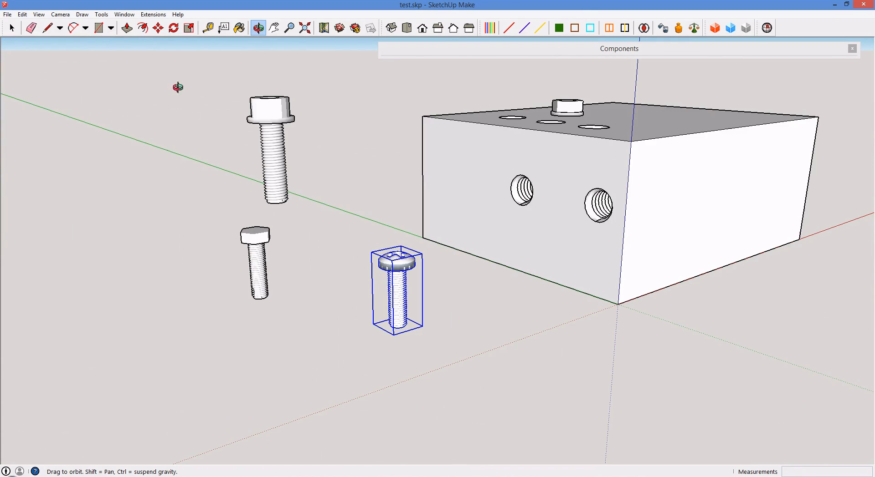
Create a metric M8 set screw with fine threads, 15 mm long, and place it between the hex bolt and the pan-head screw.
{"action": "left_click", "coordinate": [102, 15]}
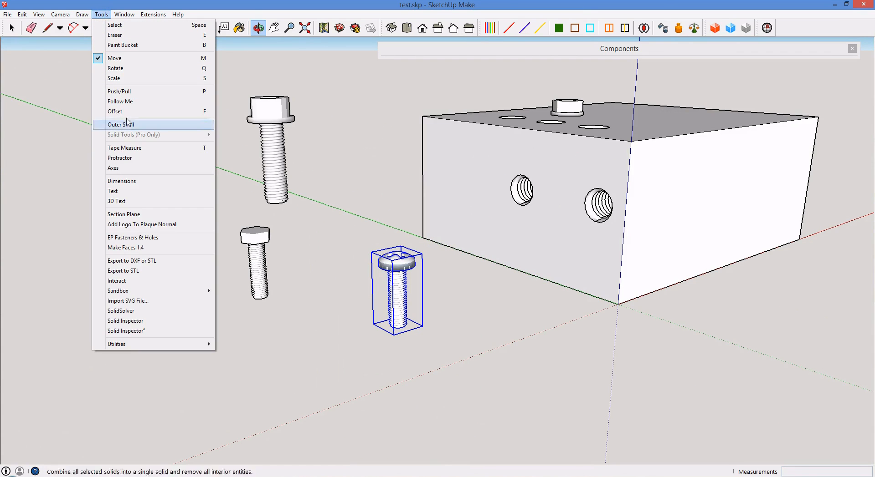
{"action": "left_click", "coordinate": [136, 238]}
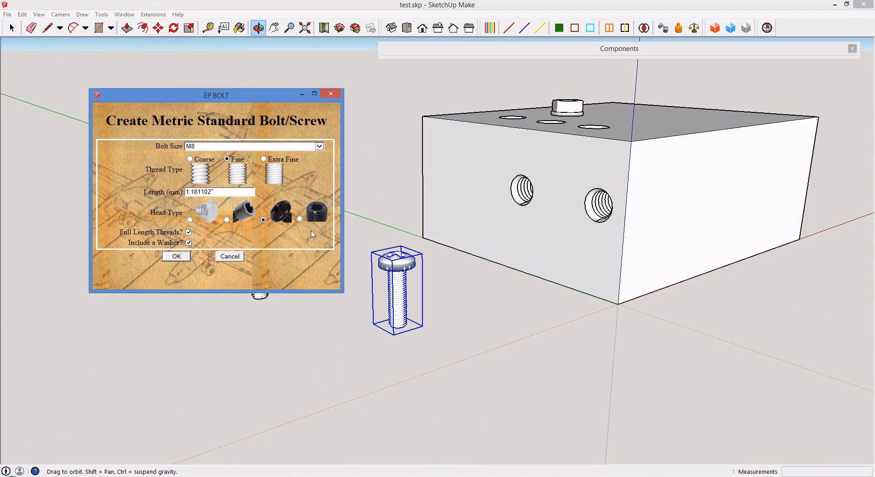
{"action": "left_click_drag", "start_coordinate": [227, 194], "coordinate": [163, 197]}
{"action": "type", "text": "15mm"}
{"action": "left_click", "coordinate": [173, 258]}
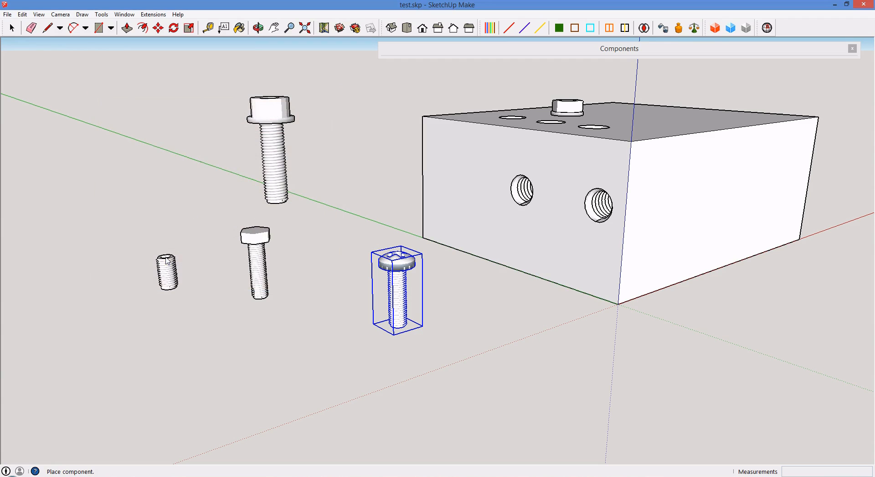
{"action": "left_click", "coordinate": [334, 246]}
{"action": "key", "text": "m"}
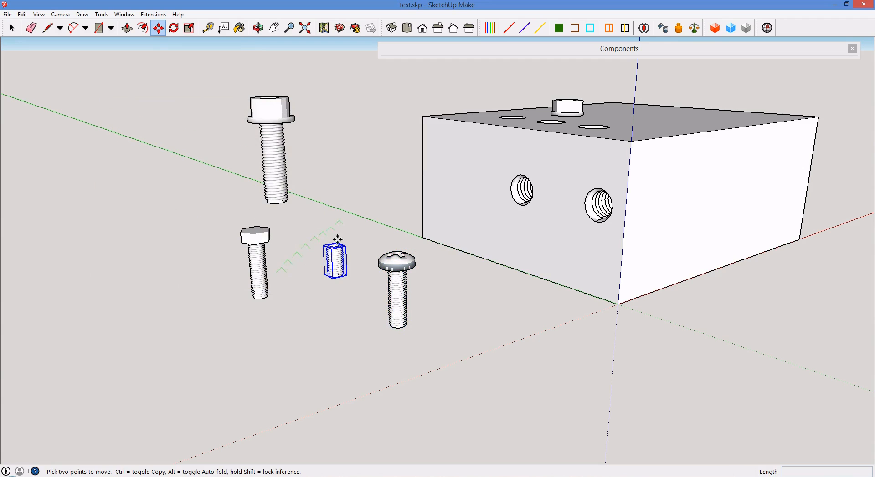
{"action": "scroll", "coordinate": [337, 244], "scroll_direction": "up", "scroll_amount": 4}
{"action": "scroll", "coordinate": [334, 240], "scroll_direction": "up", "scroll_amount": 3}
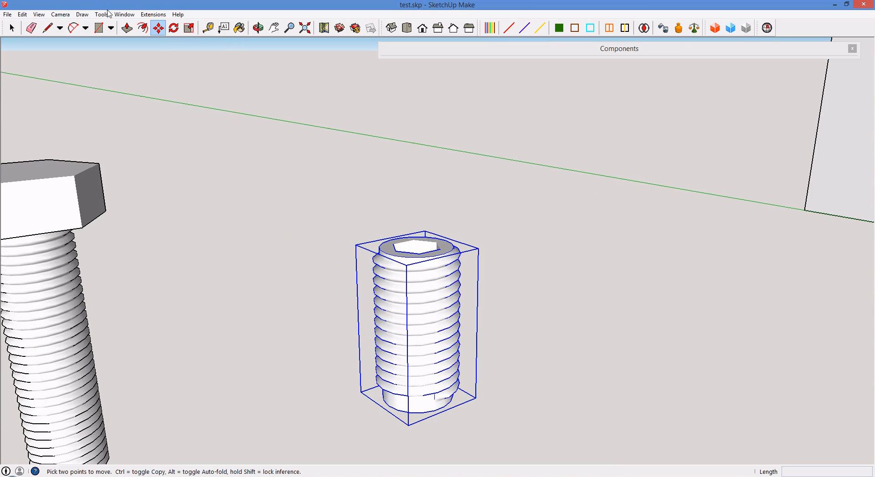
Set the model's length units to decimal millimetres in the model settings.
{"action": "left_click", "coordinate": [125, 14]}
{"action": "left_click", "coordinate": [132, 23]}
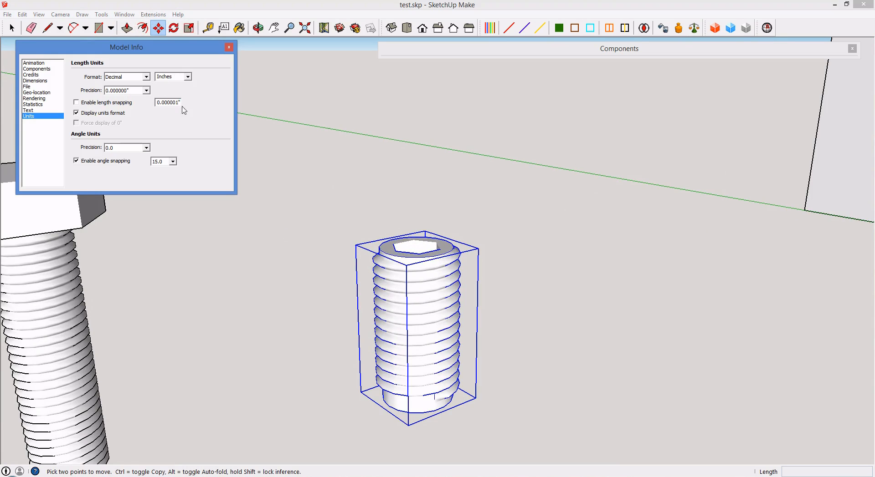
{"action": "left_click", "coordinate": [187, 76]}
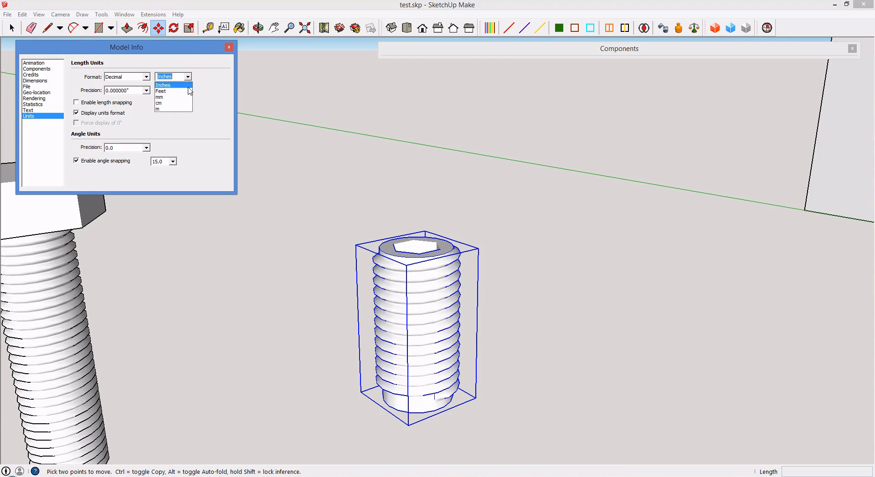
{"action": "left_click", "coordinate": [181, 100]}
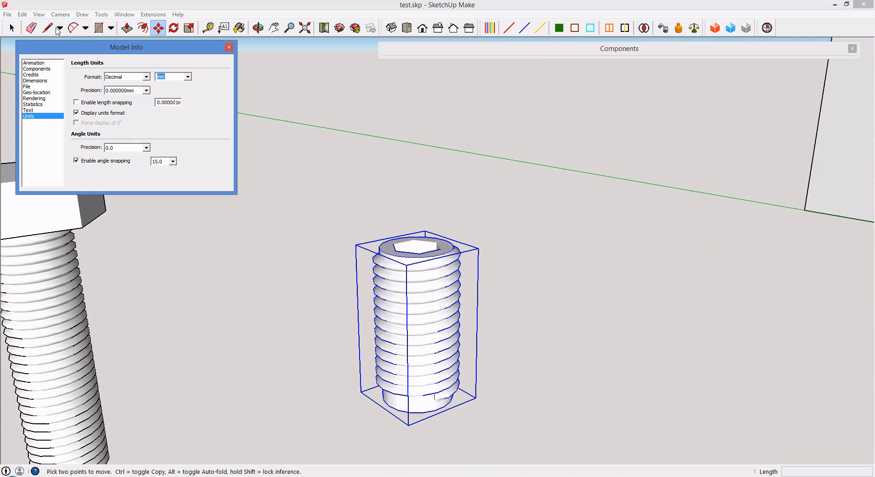
Create a metric M8 set screw, 15 mm long, with fine, full-length threads and no washer, and place it beside the first set screw.
{"action": "left_click", "coordinate": [101, 14]}
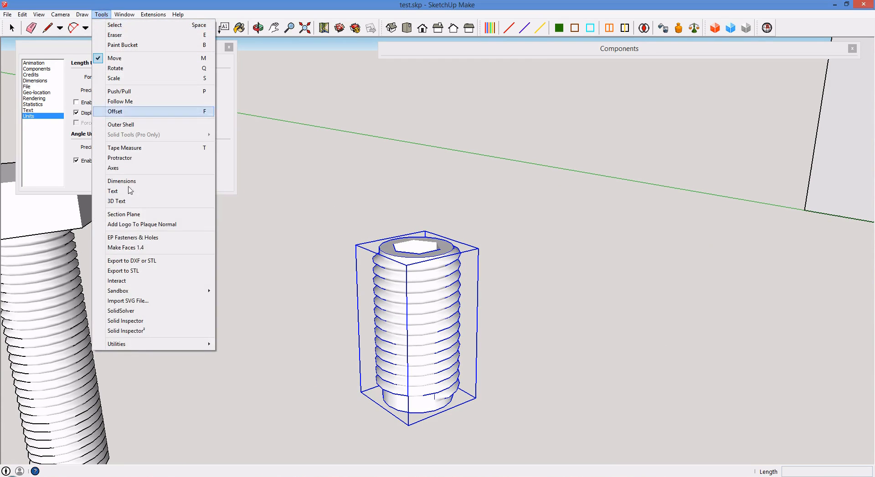
{"action": "left_click", "coordinate": [143, 235]}
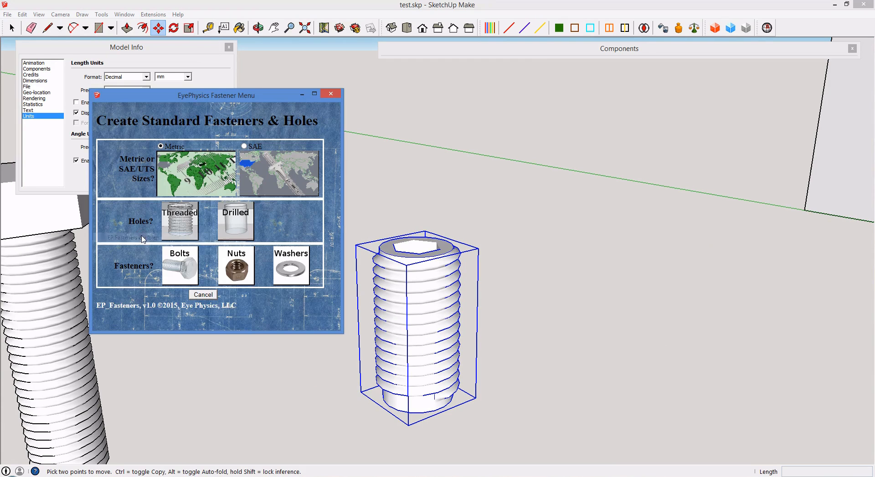
{"action": "left_click", "coordinate": [185, 272]}
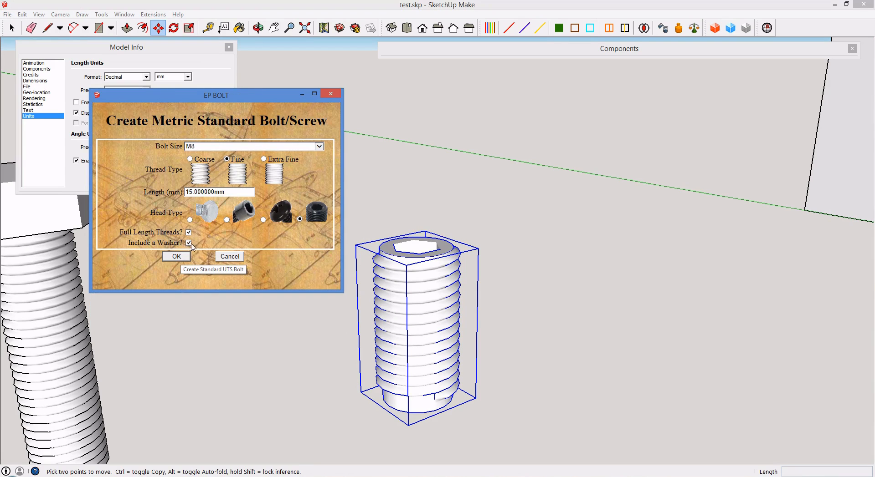
{"action": "left_click", "coordinate": [189, 244]}
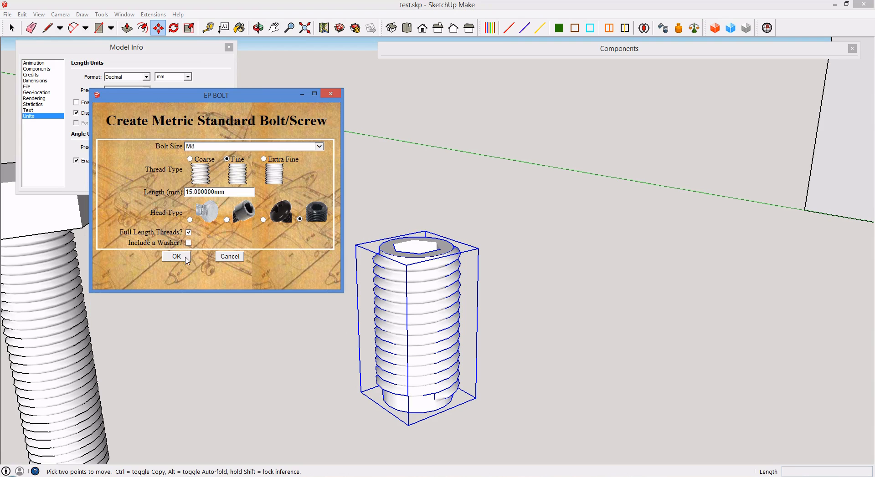
{"action": "left_click", "coordinate": [177, 256]}
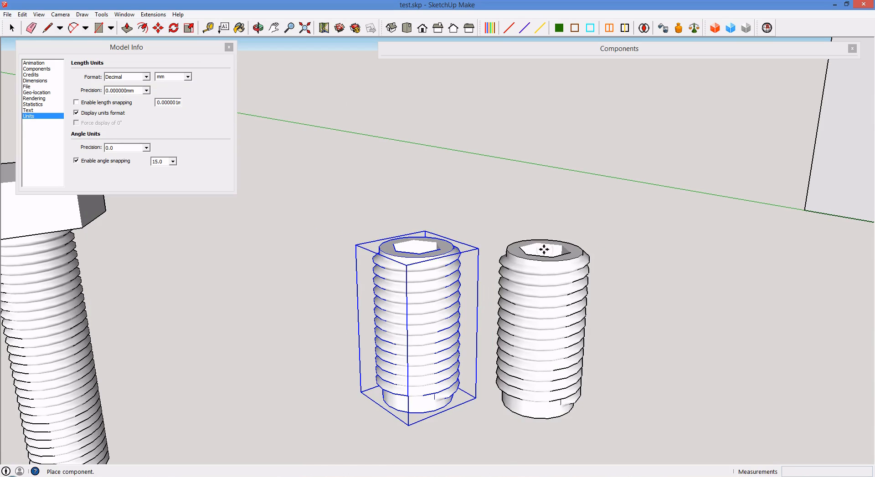
{"action": "left_click", "coordinate": [543, 249]}
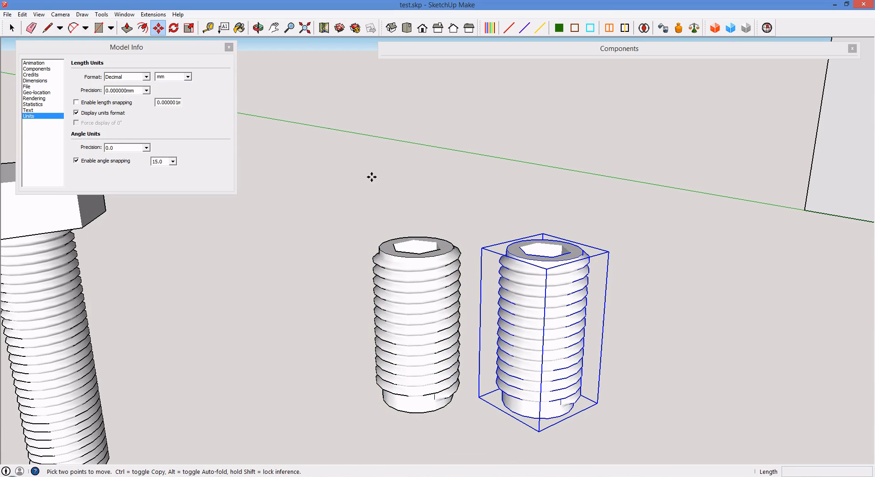
Examine the in-model component collection for the generated set screws, close it, and look over the fasteners and the drilled block together.
{"action": "left_click", "coordinate": [415, 56]}
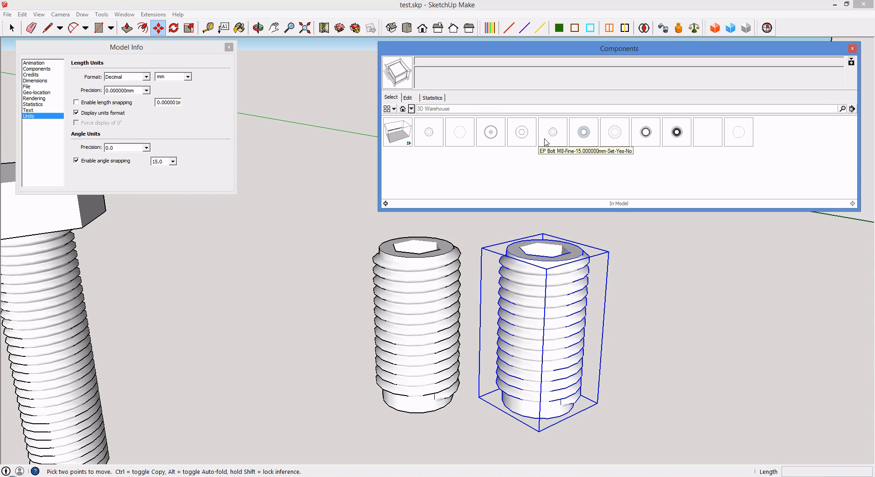
{"action": "left_click", "coordinate": [852, 49]}
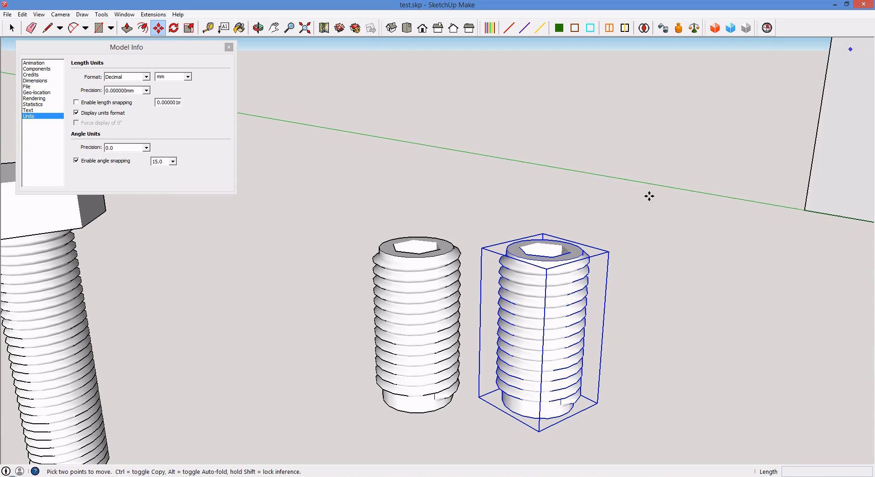
{"action": "scroll", "coordinate": [455, 237], "scroll_direction": "down", "scroll_amount": 3}
{"action": "scroll", "coordinate": [454, 239], "scroll_direction": "down", "scroll_amount": 3}
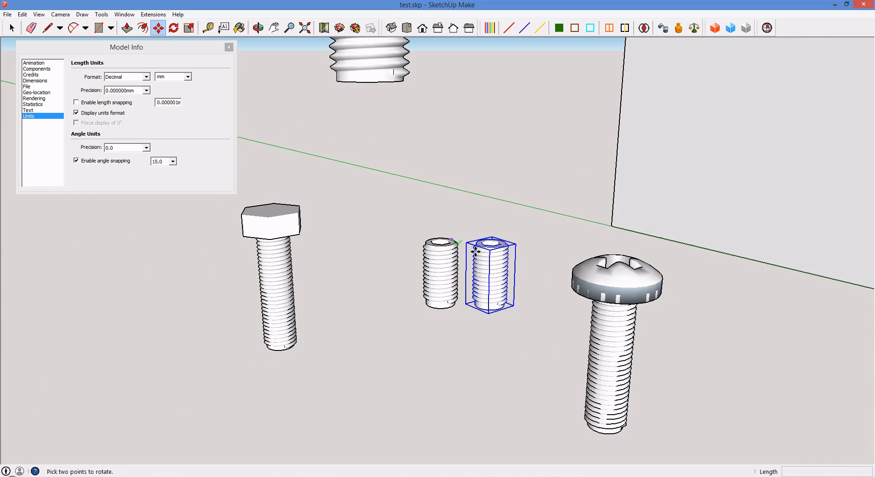
{"action": "scroll", "coordinate": [338, 310], "scroll_direction": "down", "scroll_amount": 3}
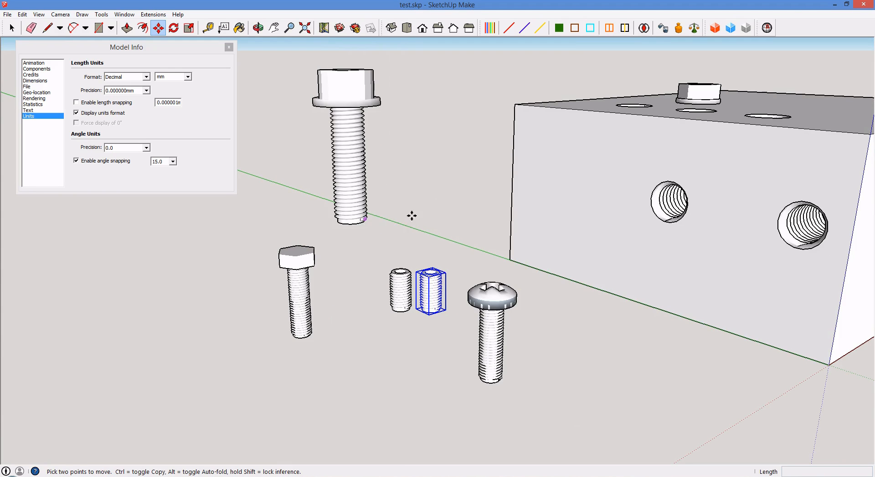
{"action": "scroll", "coordinate": [589, 83], "scroll_direction": "up", "scroll_amount": 3}
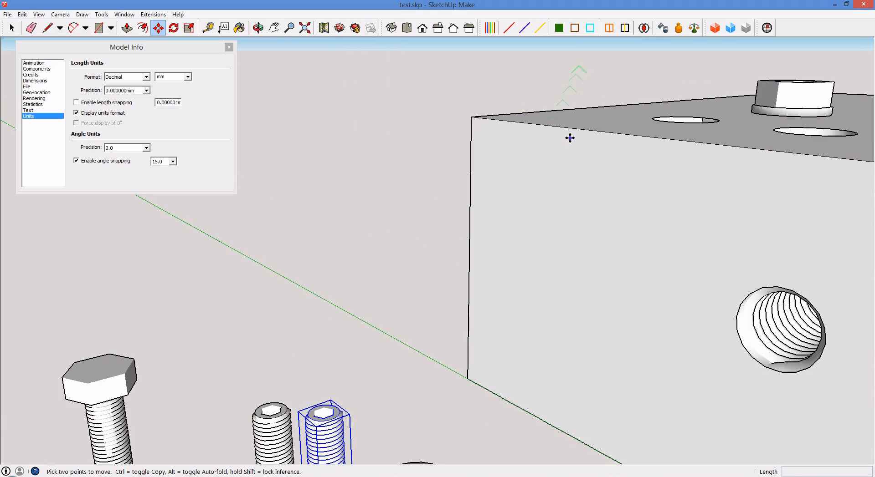
{"action": "left_click", "coordinate": [576, 160]}
{"action": "scroll", "coordinate": [221, 325], "scroll_direction": "down", "scroll_amount": 5}
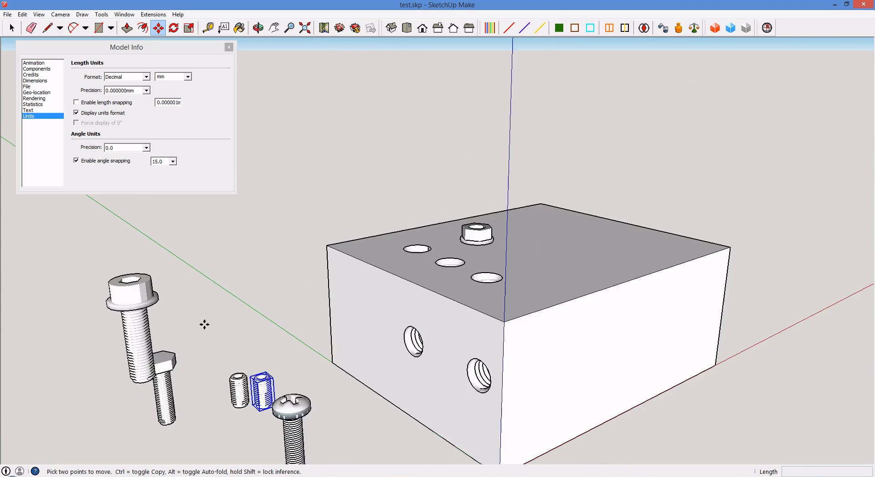